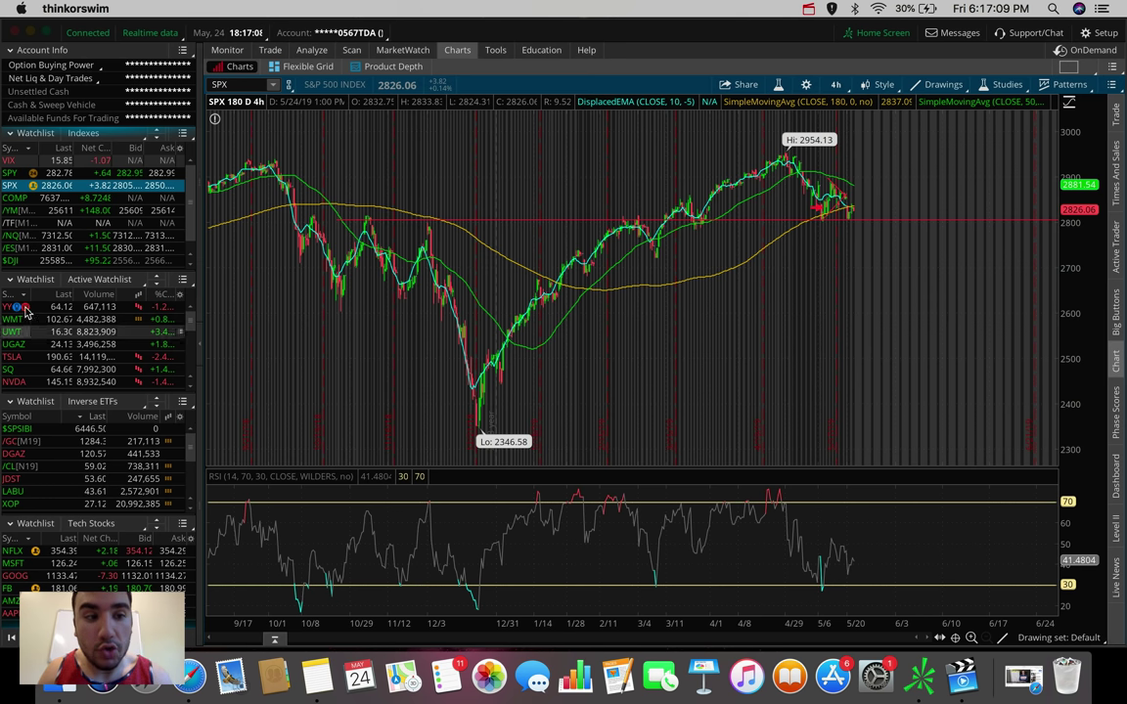
# - Step the chart from the Dow Jones index on to /NQ Nasdaq 100 futures
pyautogui.click(9, 261)
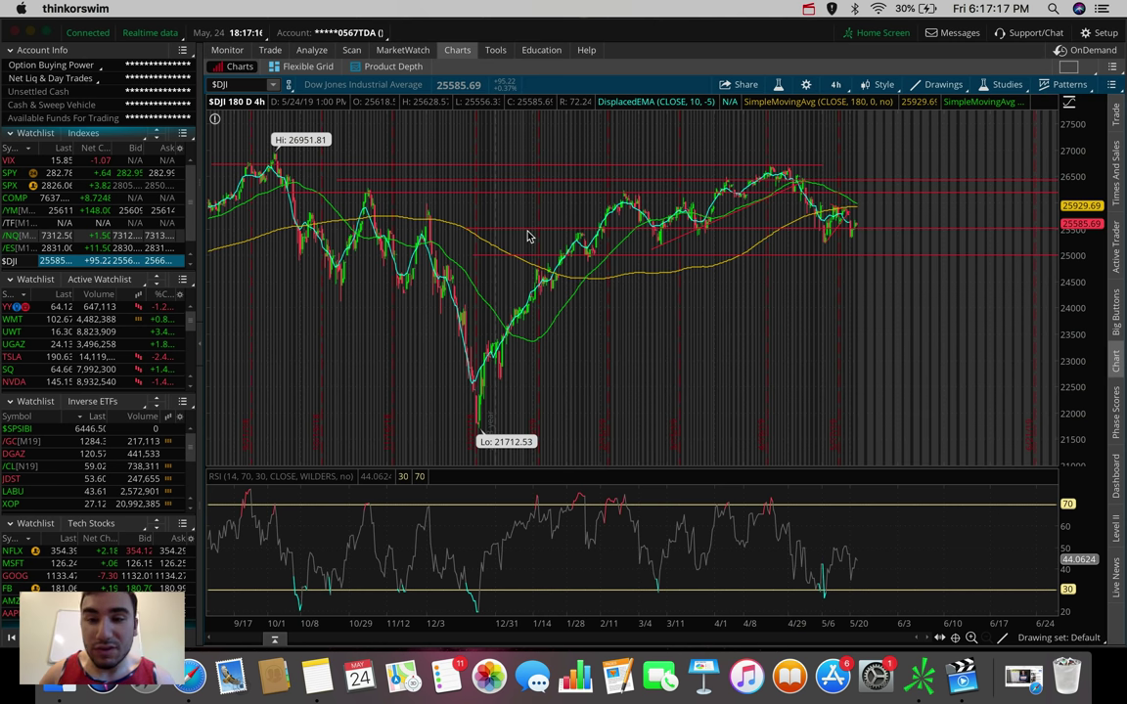
pyautogui.press('Up')
pyautogui.press('Up')
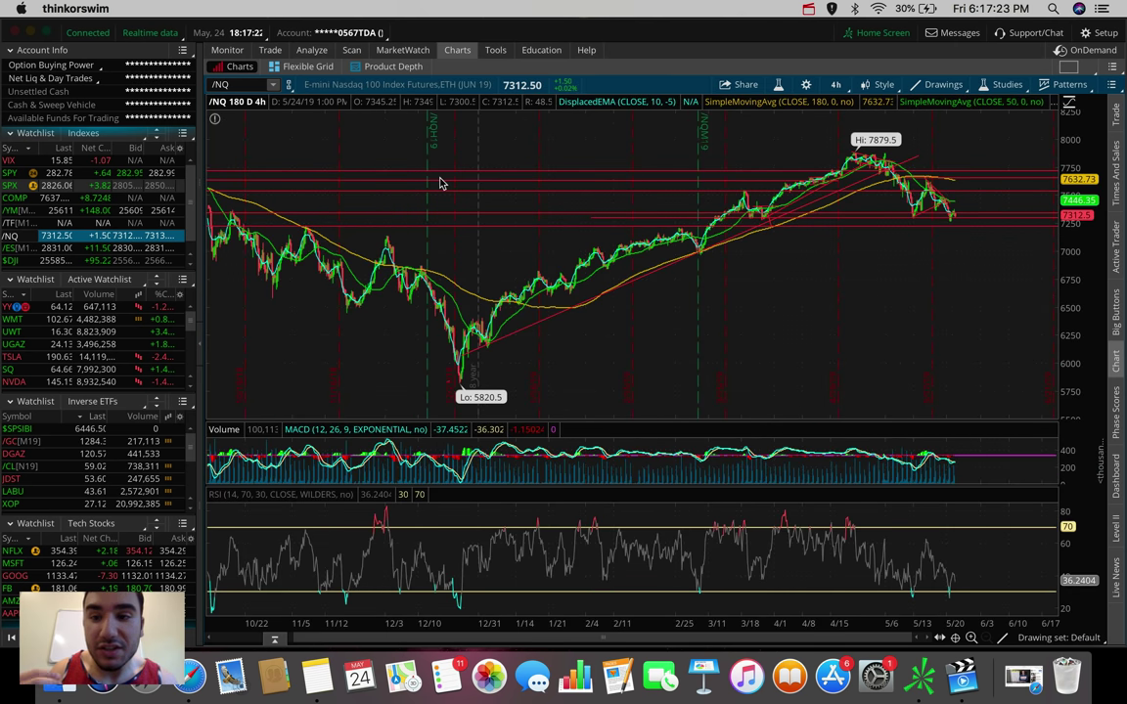
# - View /NQ on 1 D : 1m bars, then load SPX on the same intraday timeframe
pyautogui.click(836, 84)
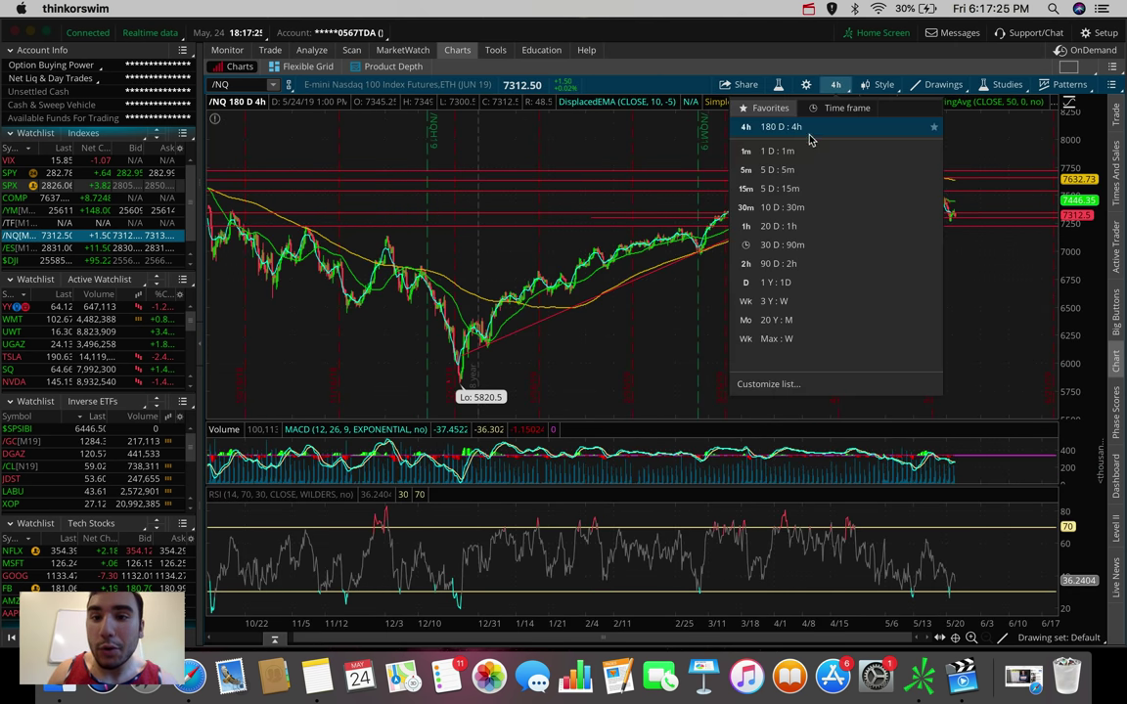
pyautogui.click(797, 151)
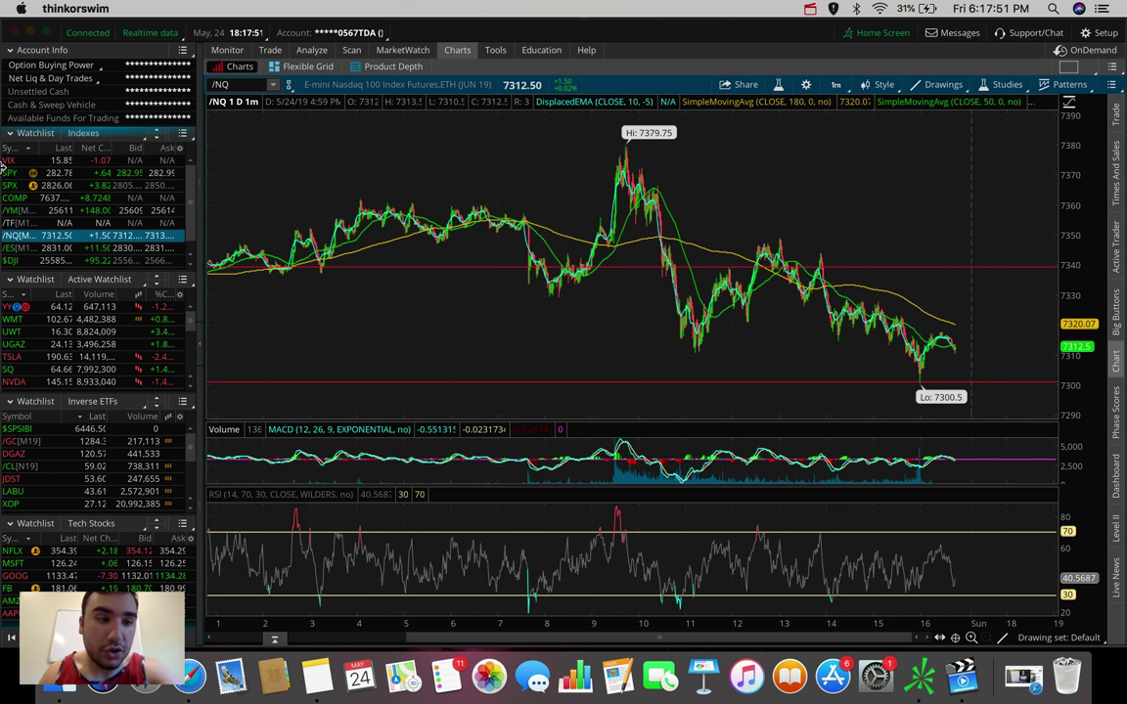
pyautogui.click(15, 185)
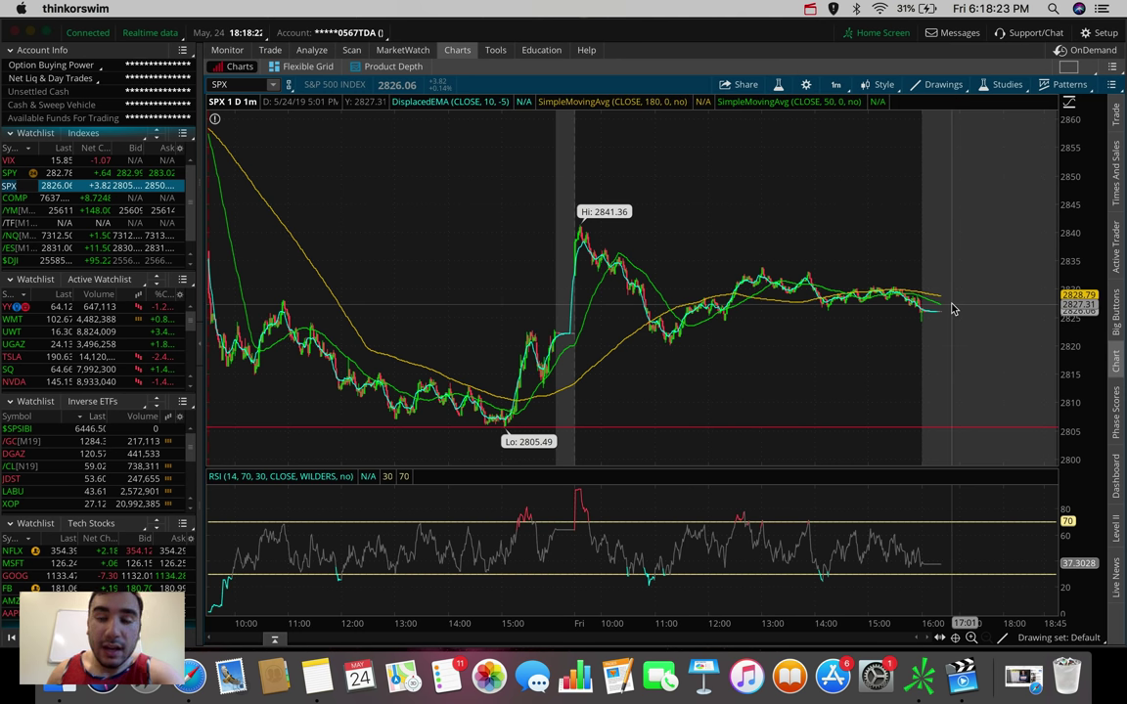
# - Return SPX to 180 D : 4h bars and zoom into the recent weeks near 2954.13
pyautogui.click(835, 84)
pyautogui.click(811, 259)
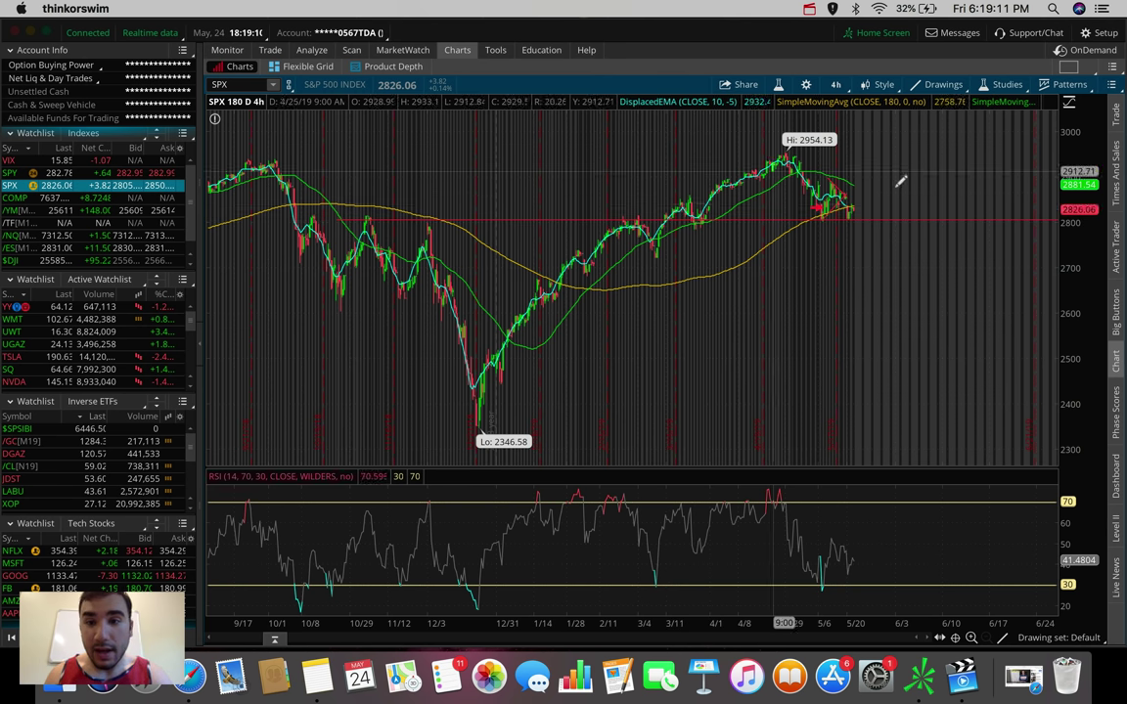
pyautogui.scroll(5, 697, 168)
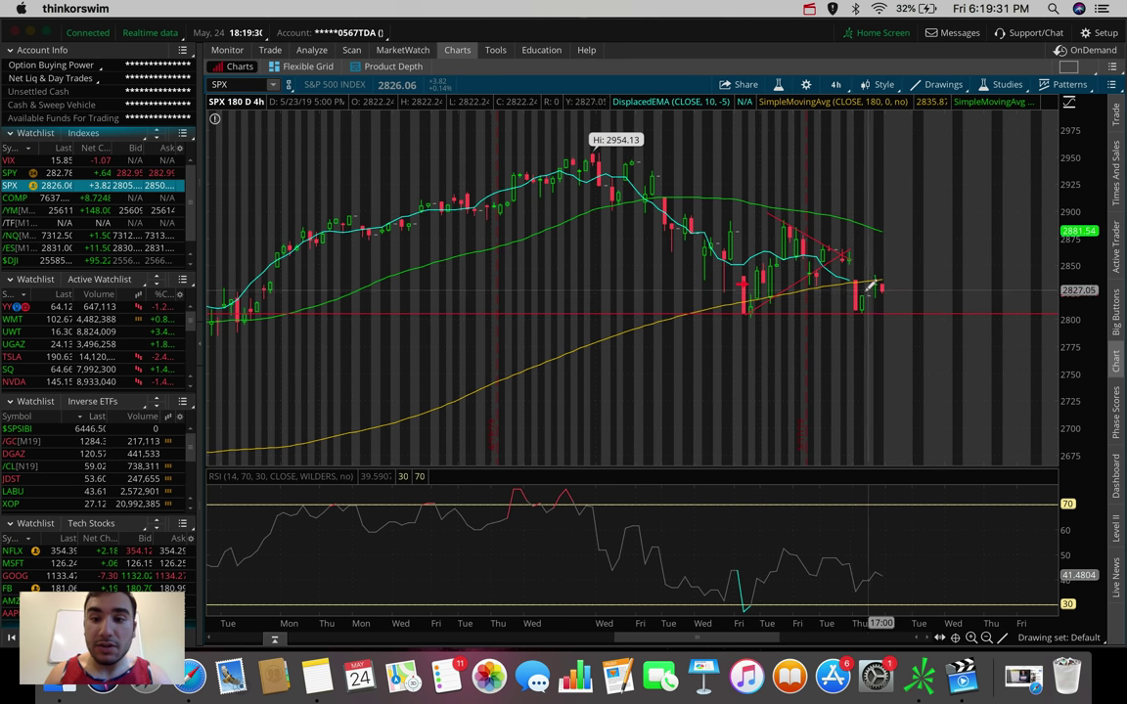
# - Check SPX on 1 D : 1m, then show 180 D : 4h zoomed on late March–May
pyautogui.click(834, 85)
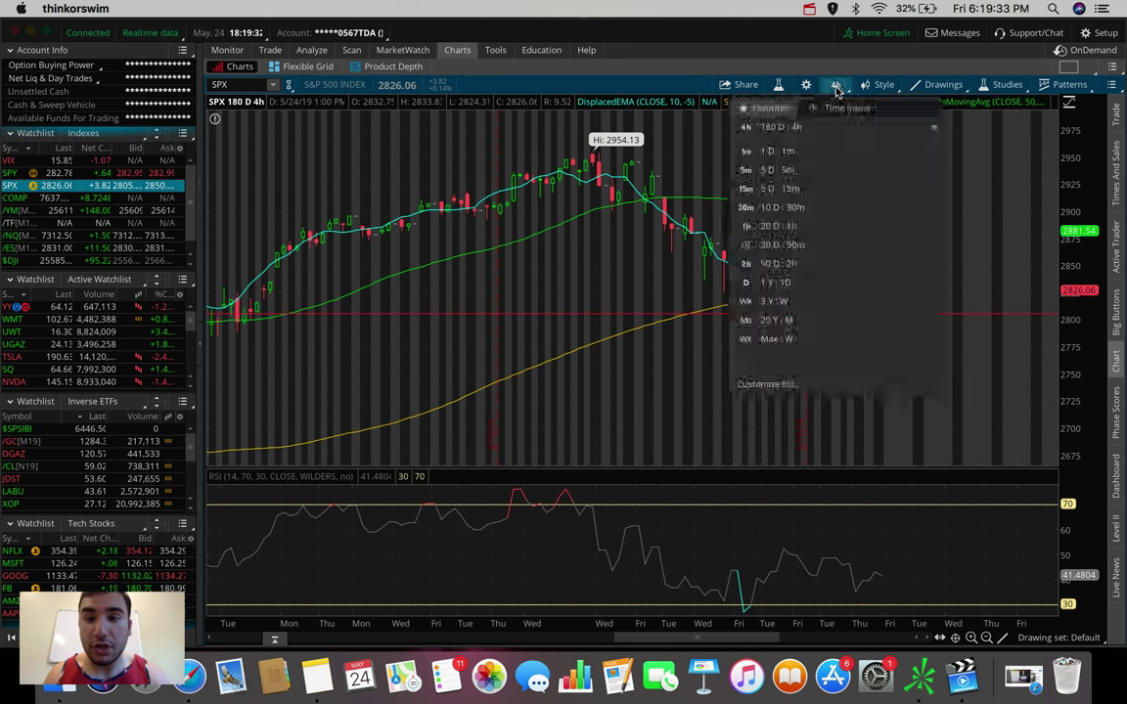
pyautogui.click(800, 156)
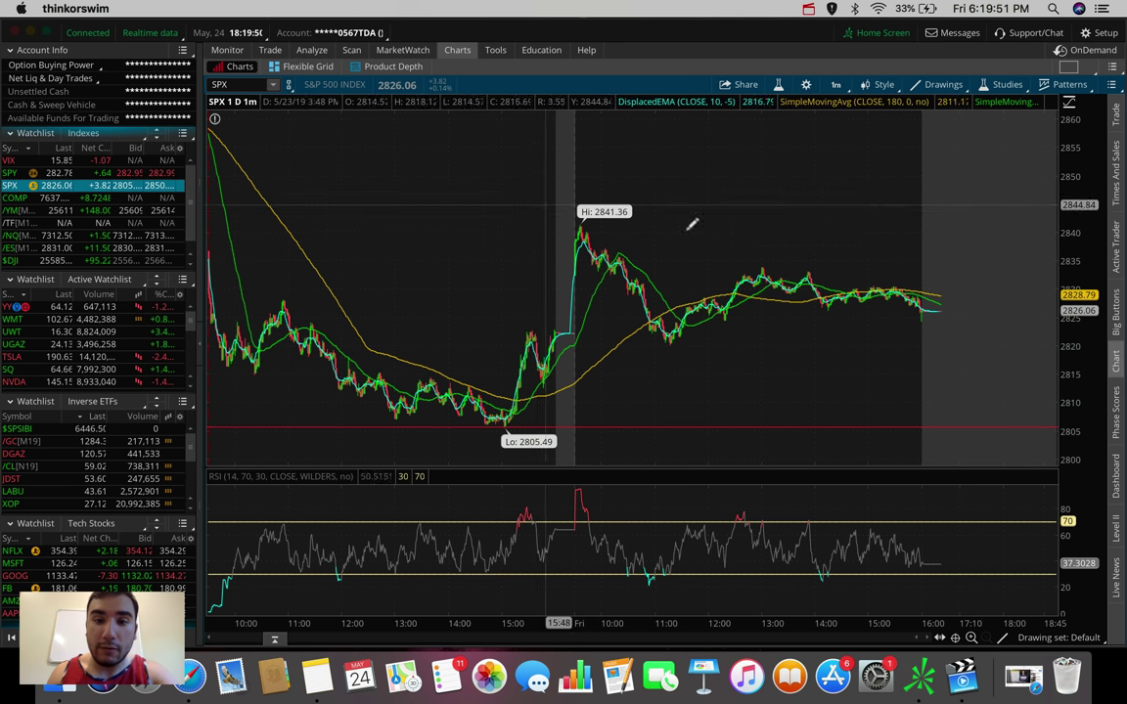
pyautogui.click(835, 84)
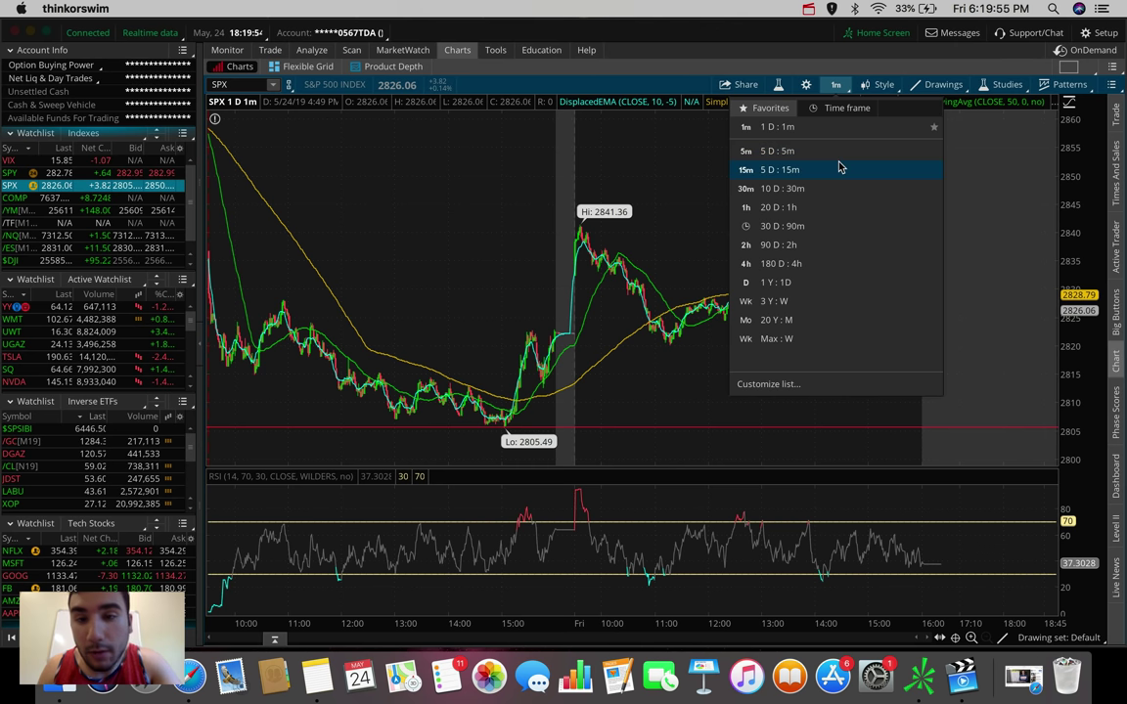
pyautogui.click(830, 263)
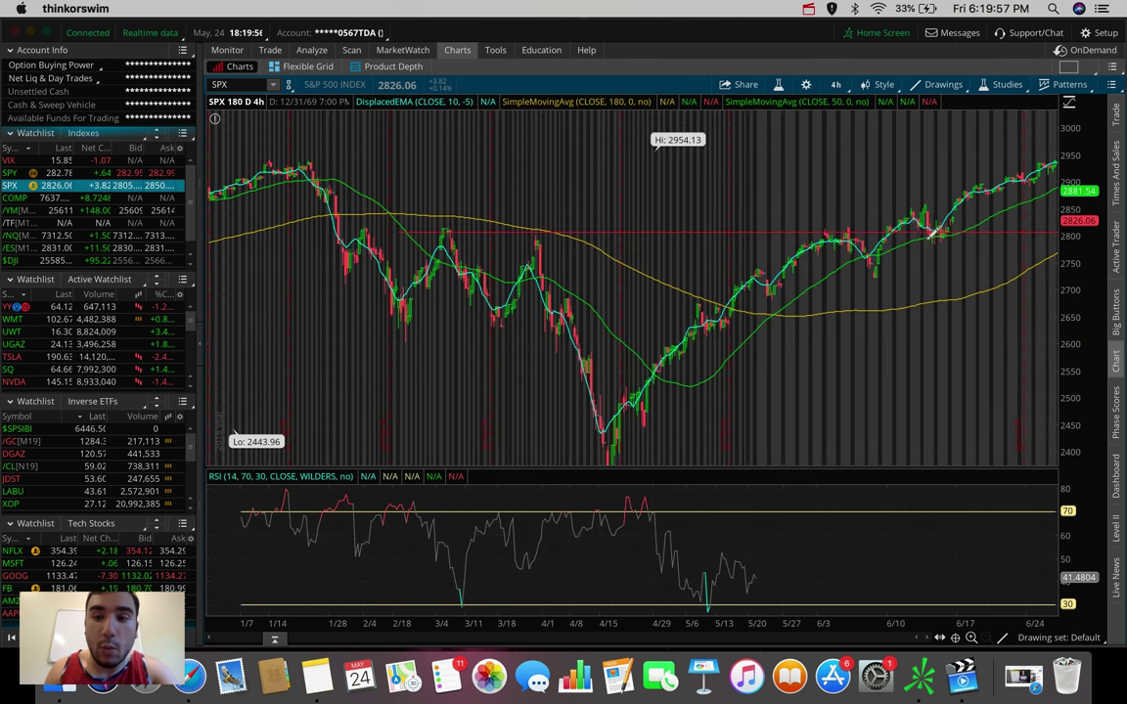
pyautogui.moveTo(947, 199); pyautogui.dragTo(732, 217)
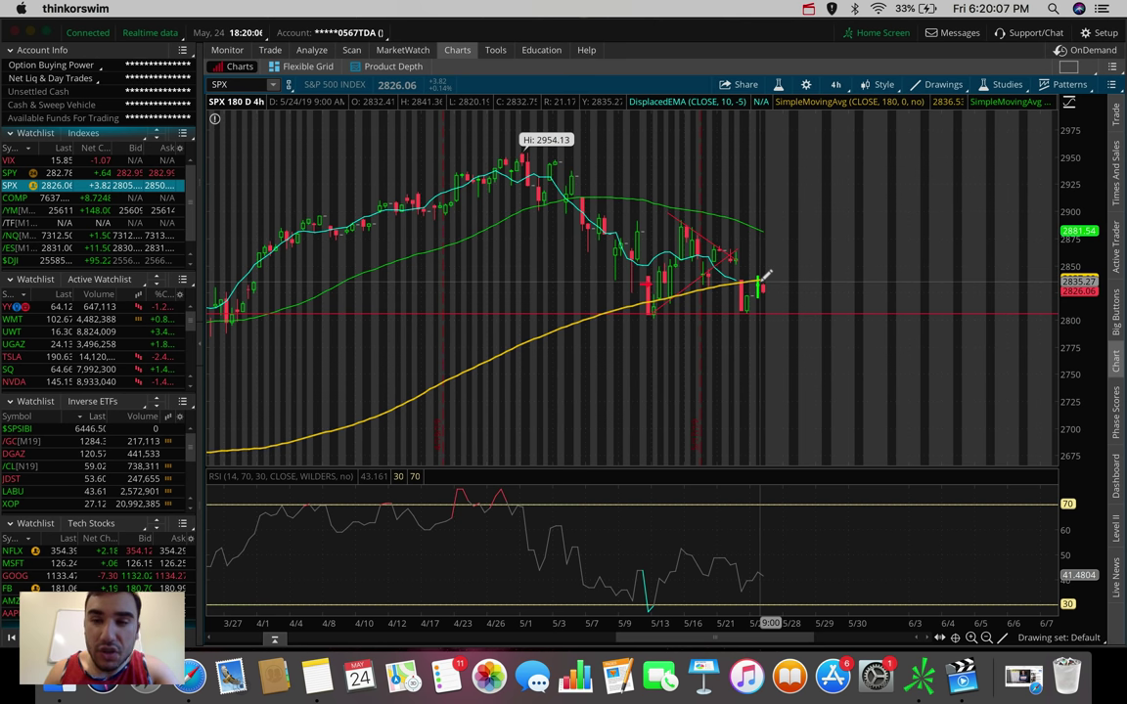
# - Switch the SPX chart to the 20 D : 1h timeframe
pyautogui.click(835, 84)
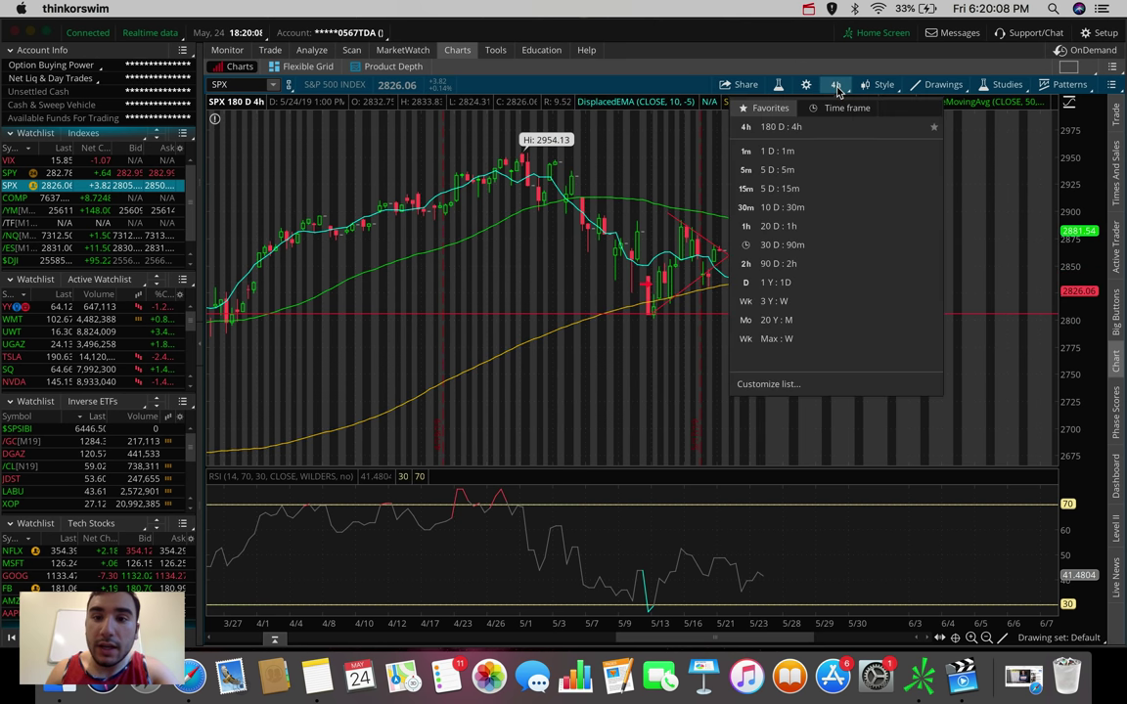
pyautogui.click(787, 226)
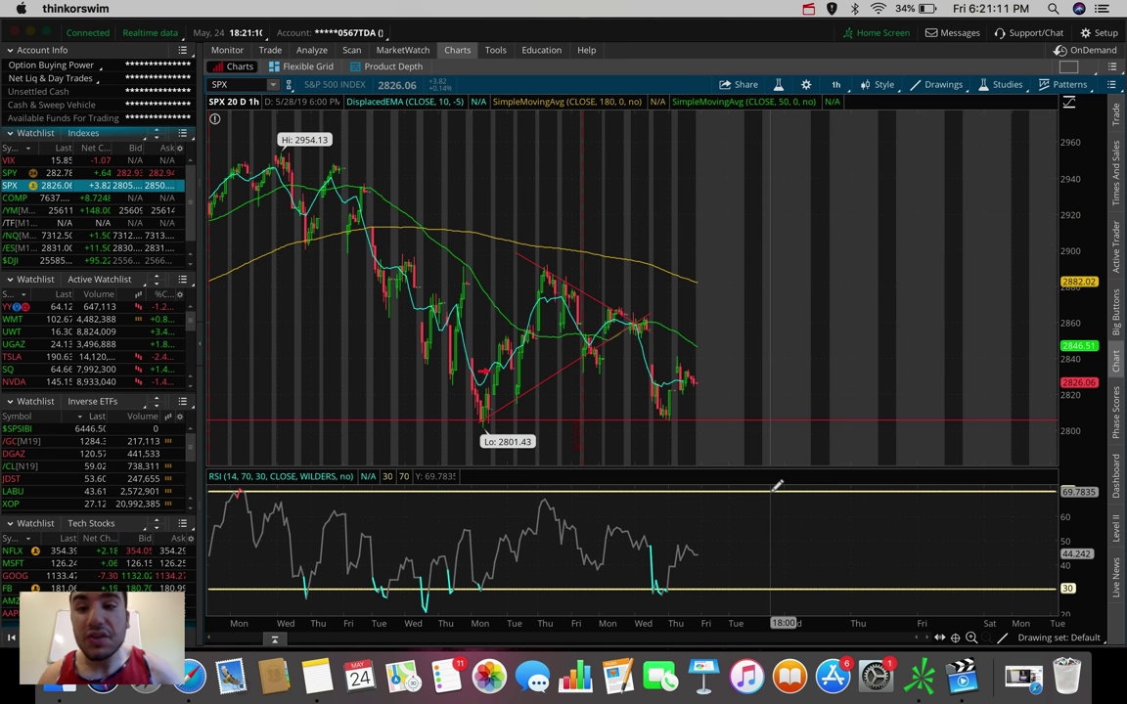
# - Apply the 5 D : 5m timeframe and load the Dow Jones index ($DJI)
pyautogui.click(835, 83)
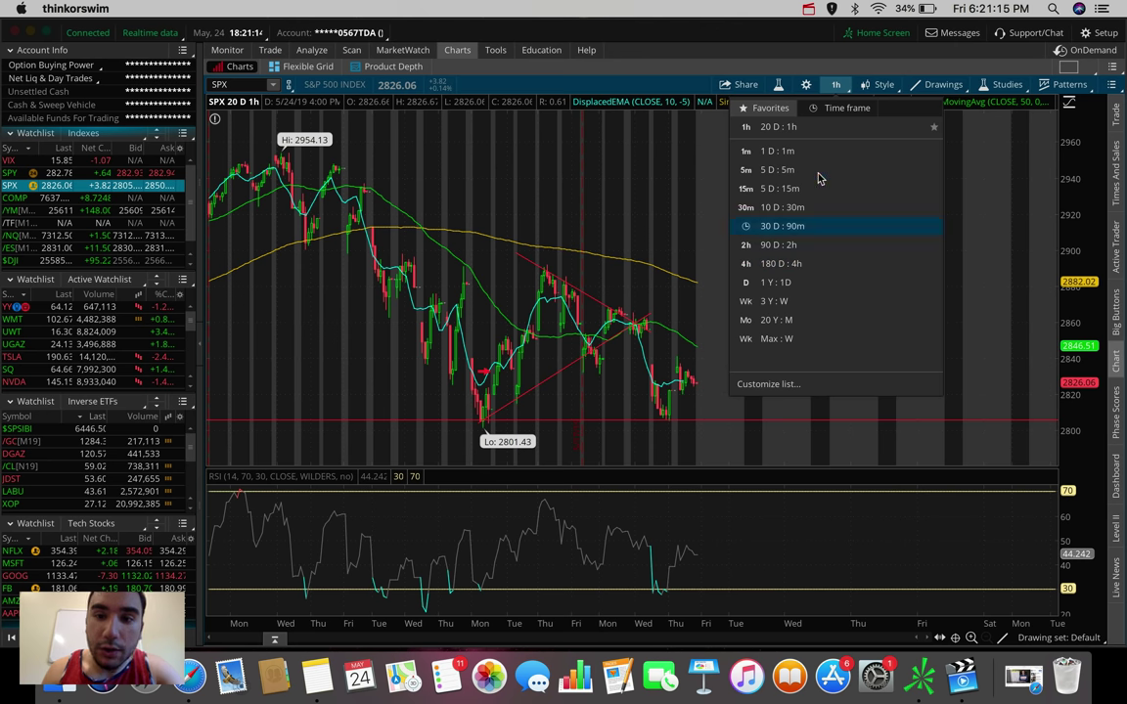
pyautogui.click(820, 170)
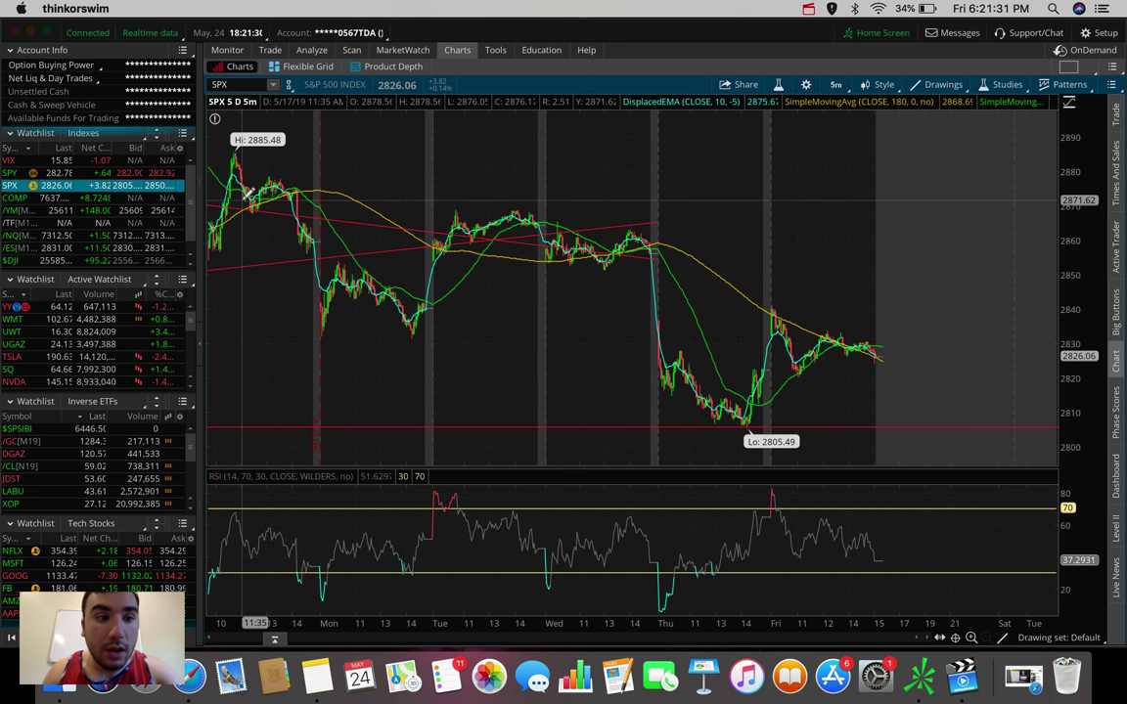
pyautogui.click(9, 261)
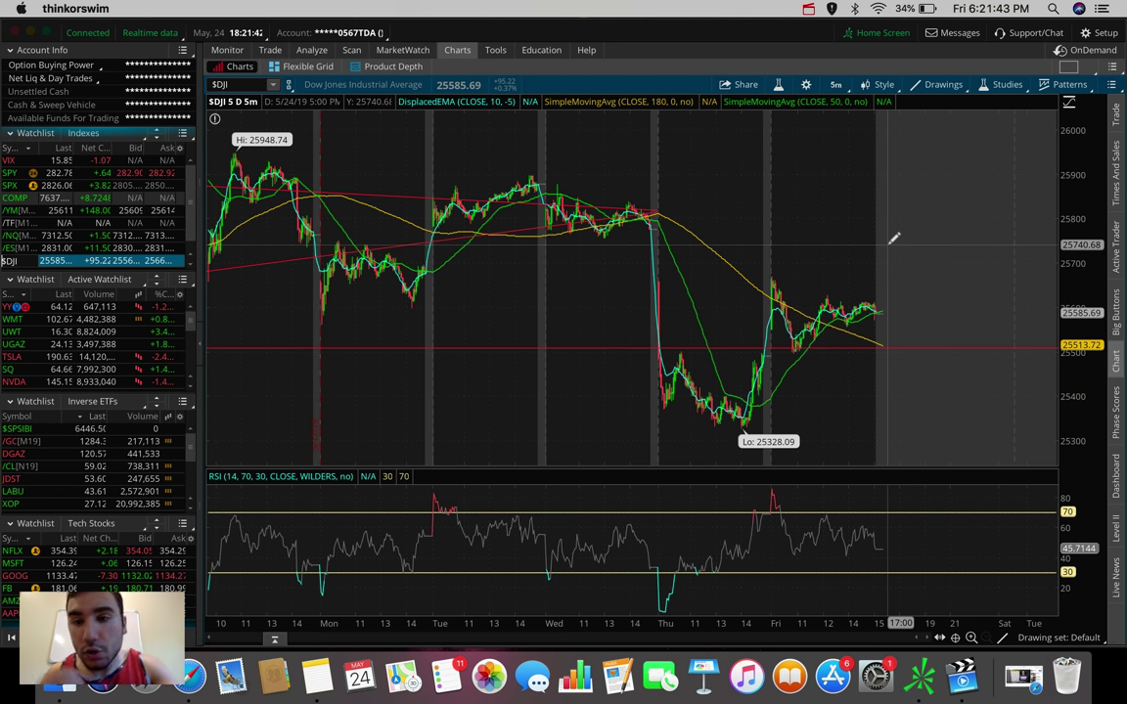
# - Put the $DJI chart on 20 D : 1h bars
pyautogui.click(836, 84)
pyautogui.click(800, 201)
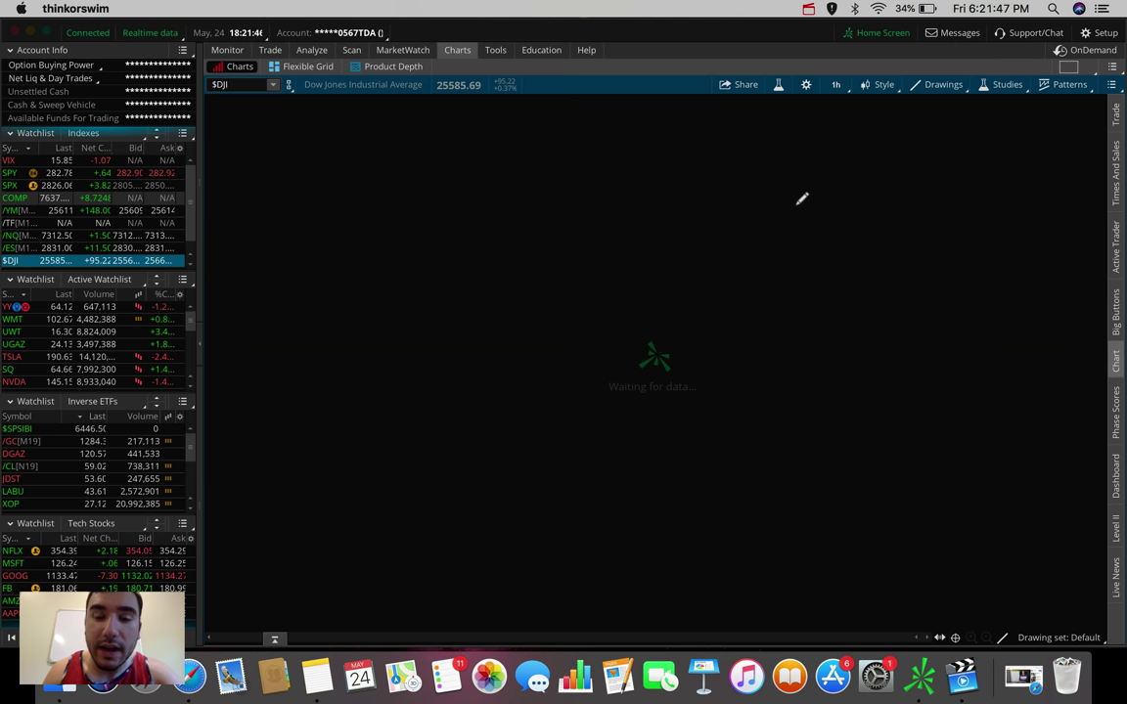
pyautogui.click(808, 9)
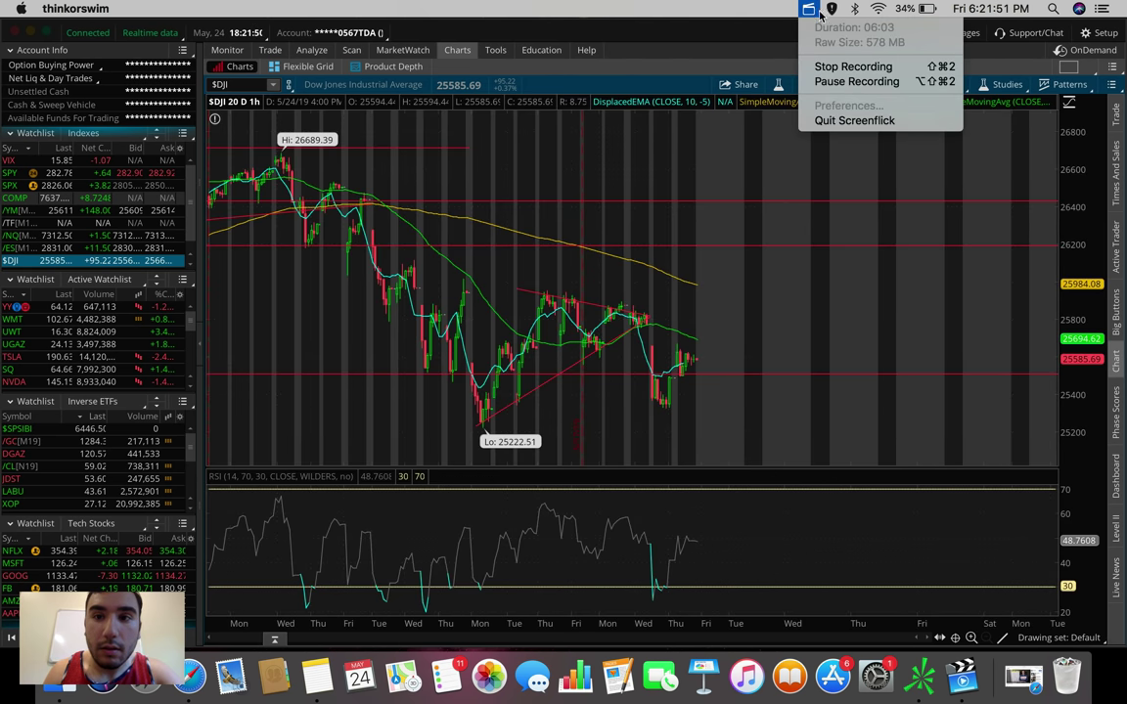
pyautogui.click(815, 10)
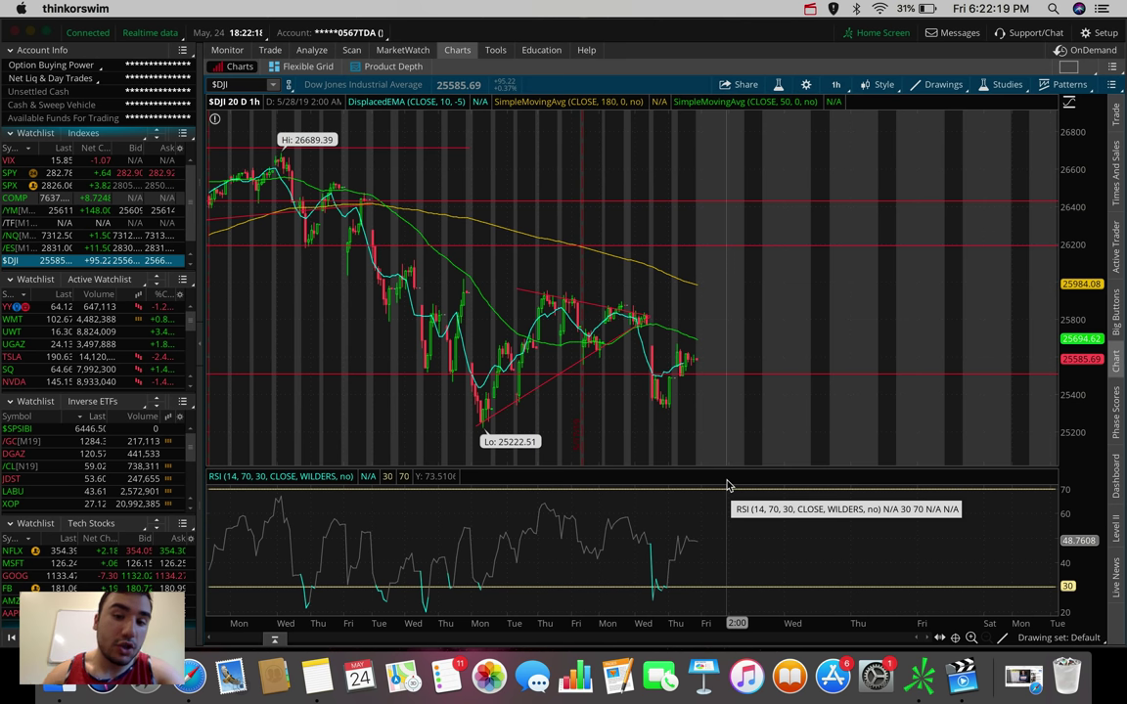
pyautogui.click(837, 85)
# - Widen the $DJI chart to 180 D : 4h bars
pyautogui.click(812, 253)
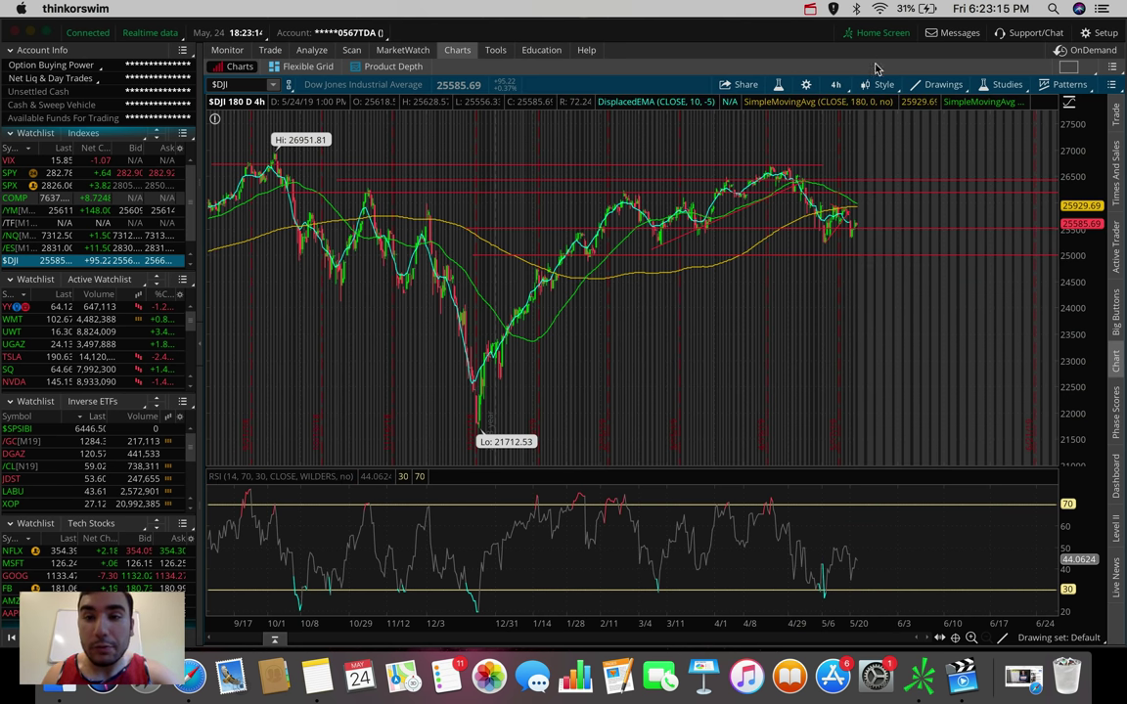
pyautogui.click(835, 84)
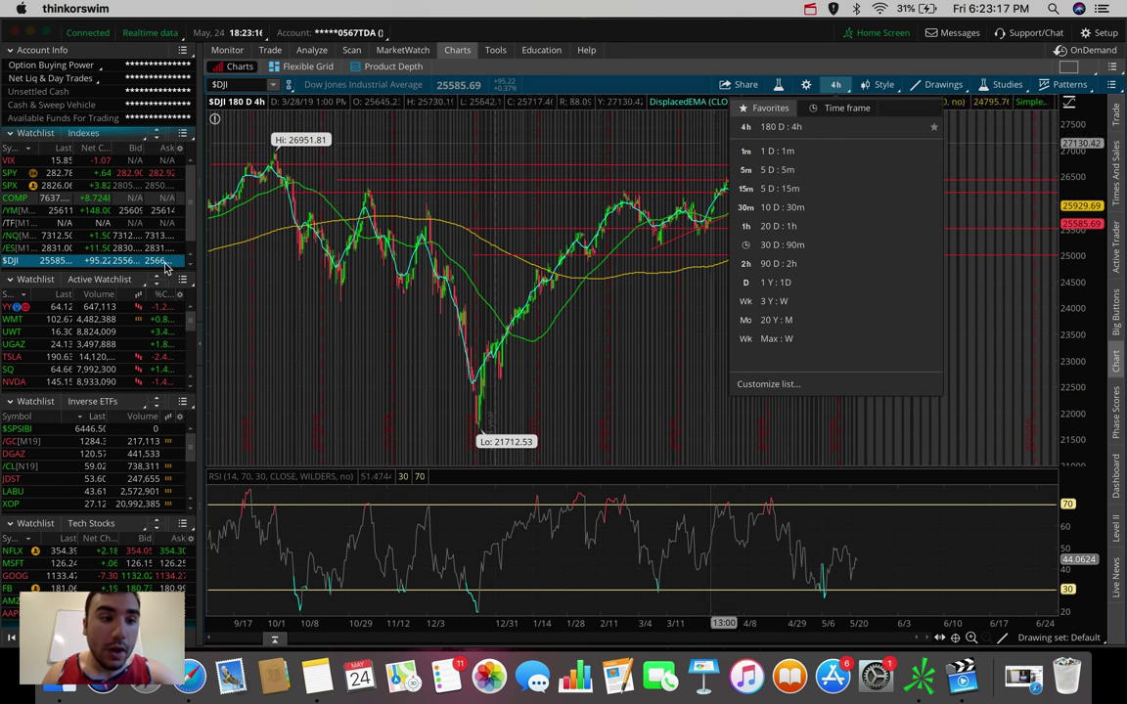
# - Load /NQ Nasdaq 100 futures into the 180-day 4-hour chart
pyautogui.click(19, 236)
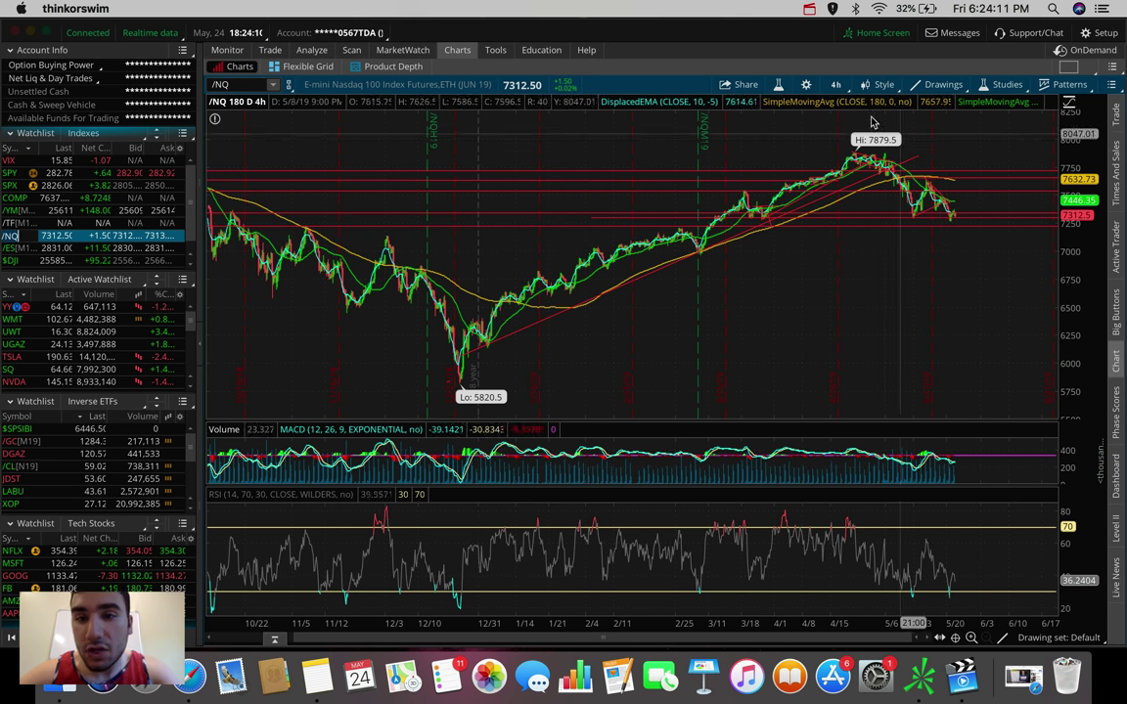
pyautogui.click(839, 86)
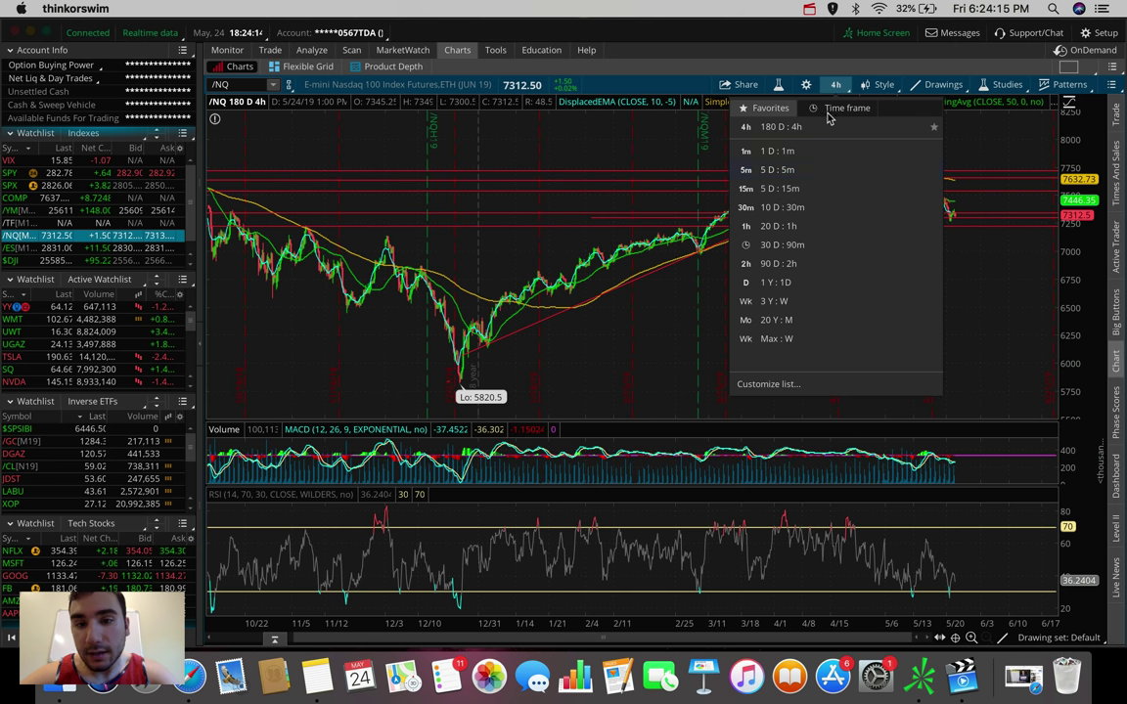
# - Show /NQ on 20 D : 1h bars, spanning 7872.5 high to 7268 low
pyautogui.click(813, 228)
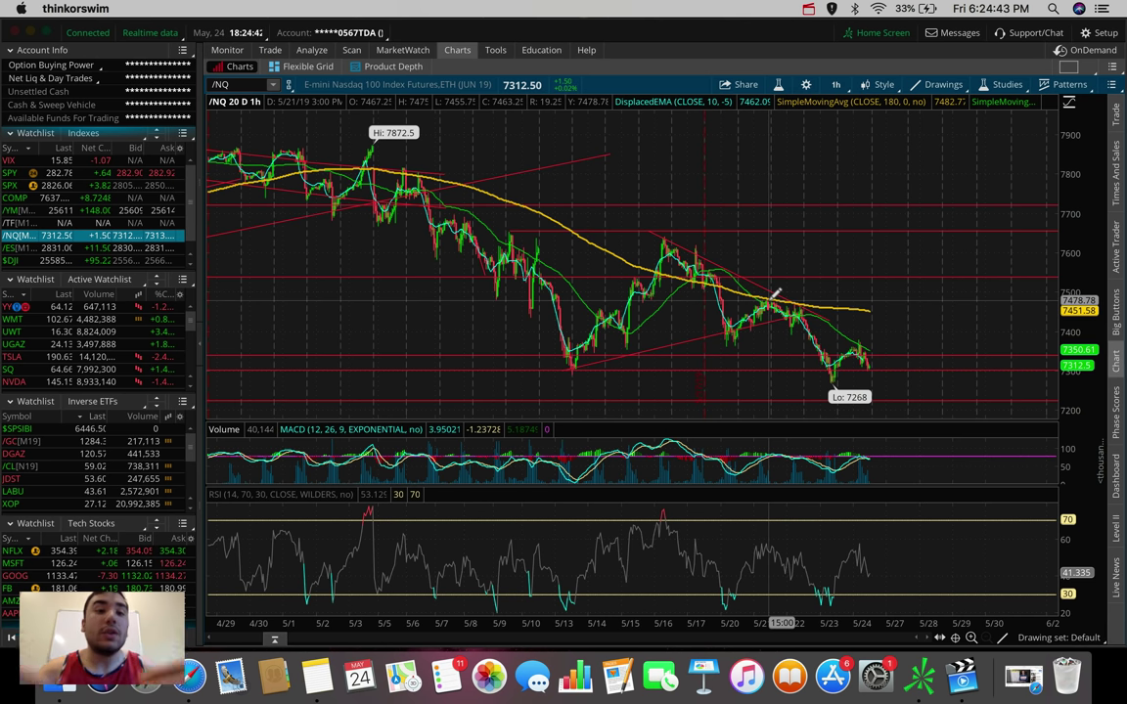
pyautogui.click(838, 84)
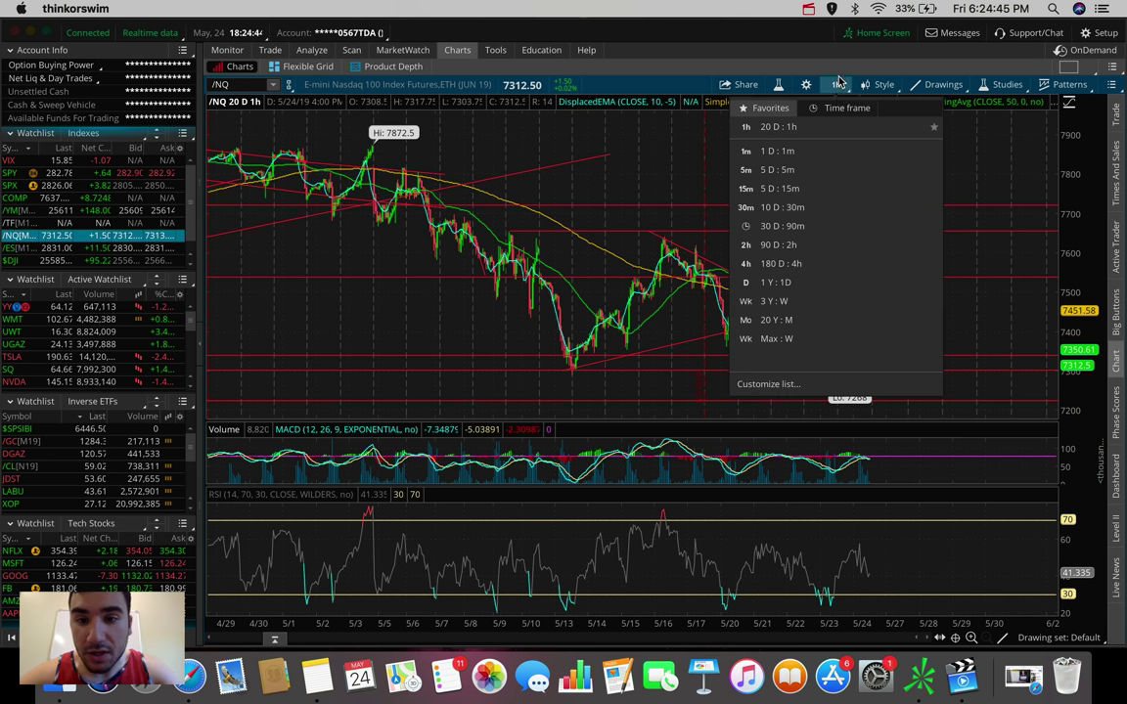
# - View /NQ on 5 D : 5m bars, then set it back to 180 D : 4h
pyautogui.click(820, 167)
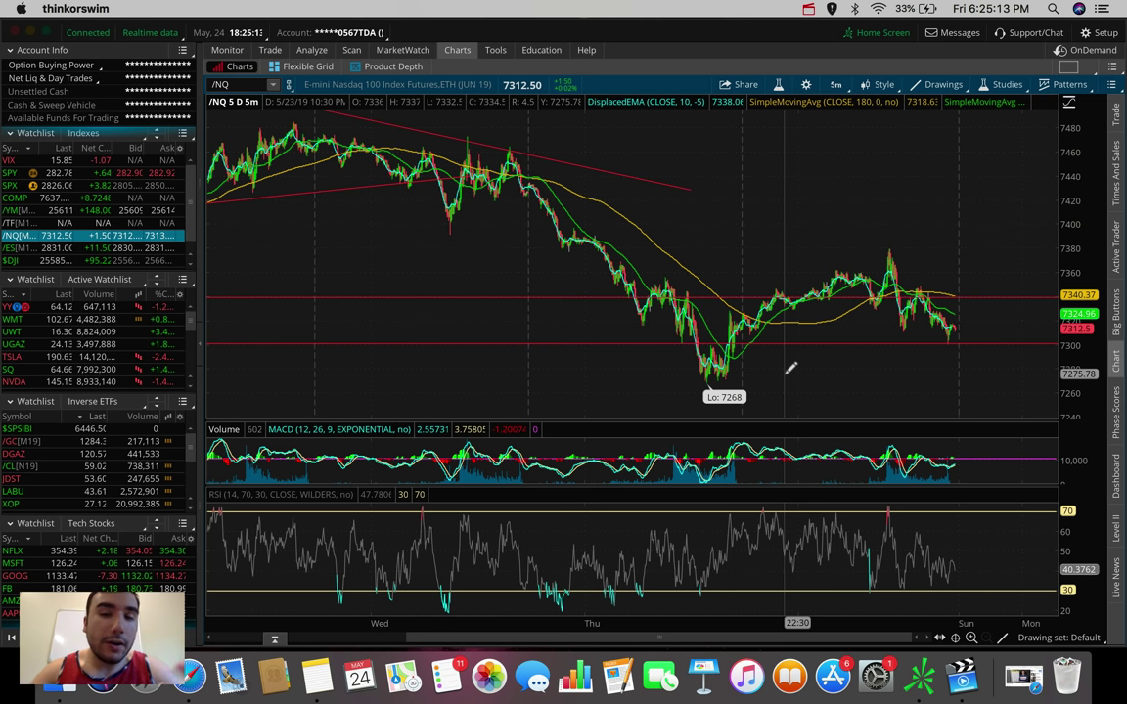
pyautogui.click(835, 84)
pyautogui.click(813, 263)
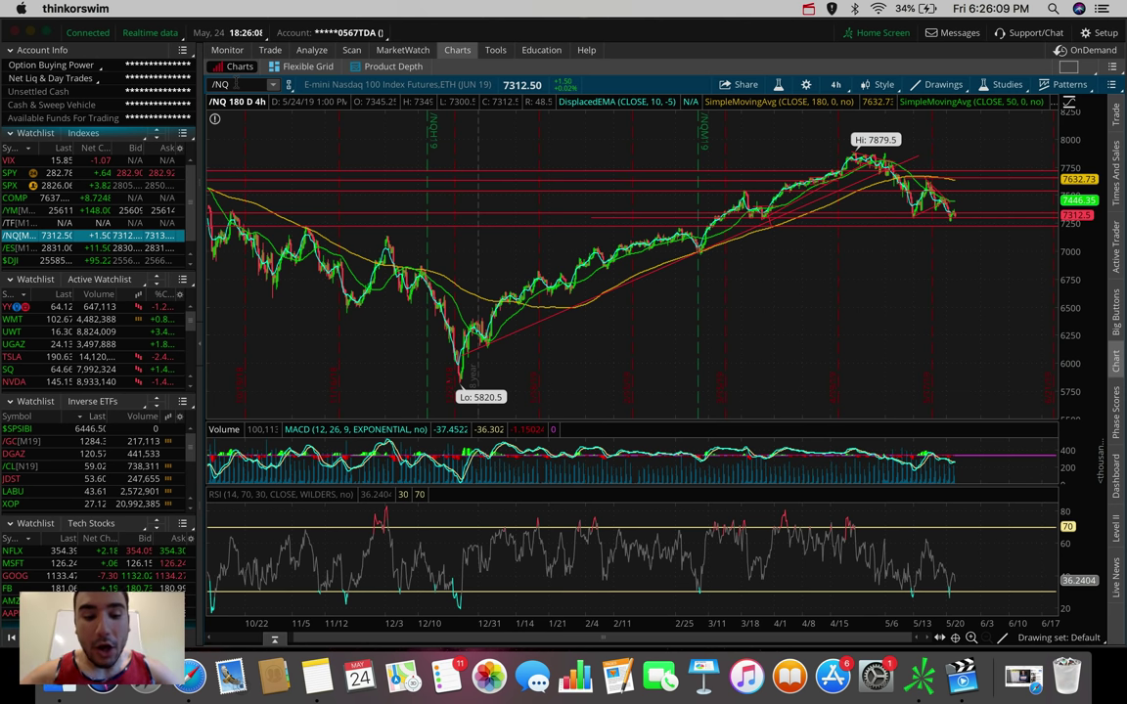
# - Load the DRIP symbol on the chart in place of /NQ
pyautogui.click(234, 84)
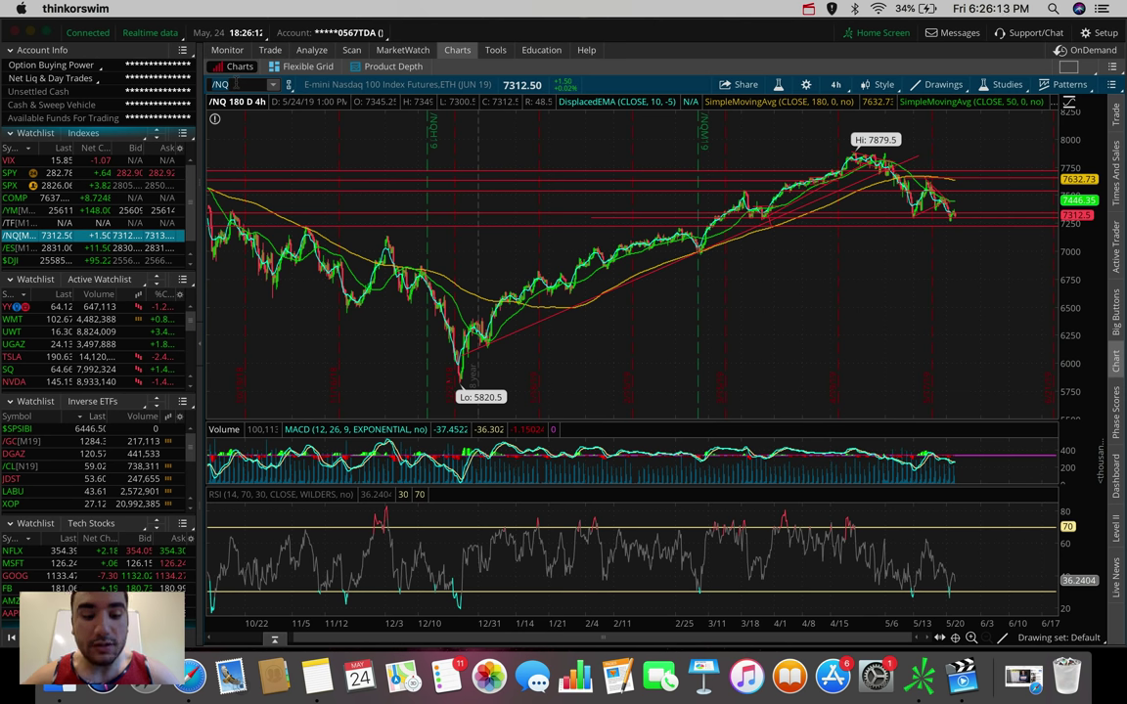
pyautogui.write('DRIP')
pyautogui.press('Return')
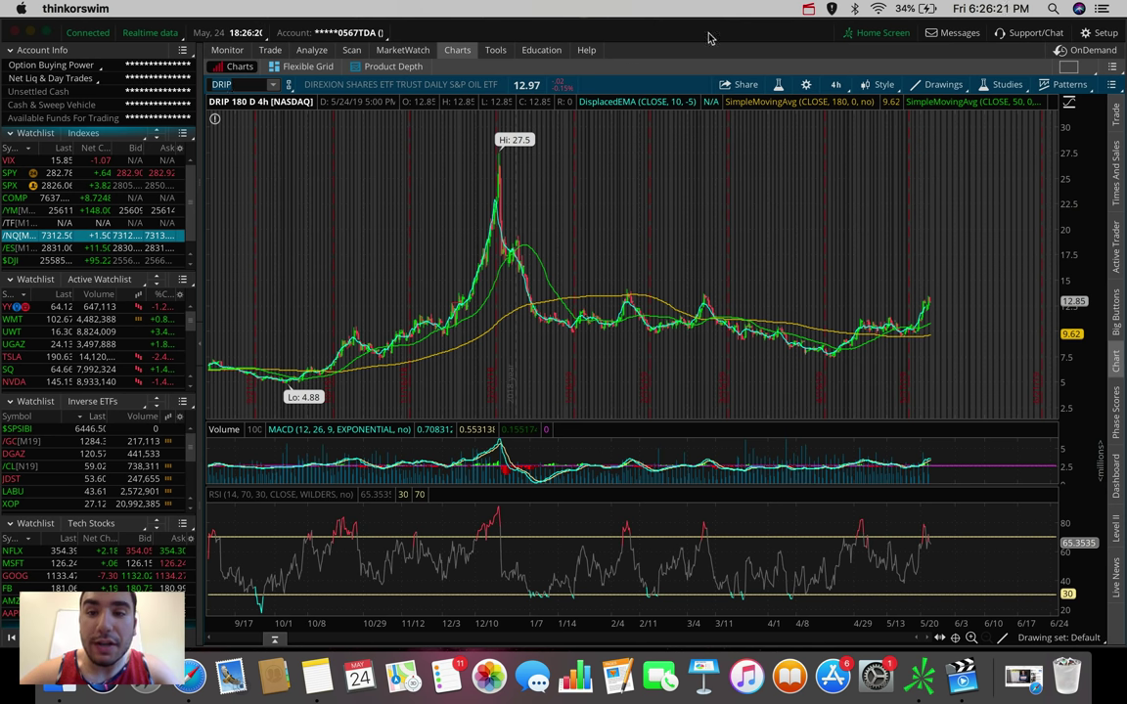
pyautogui.click(836, 85)
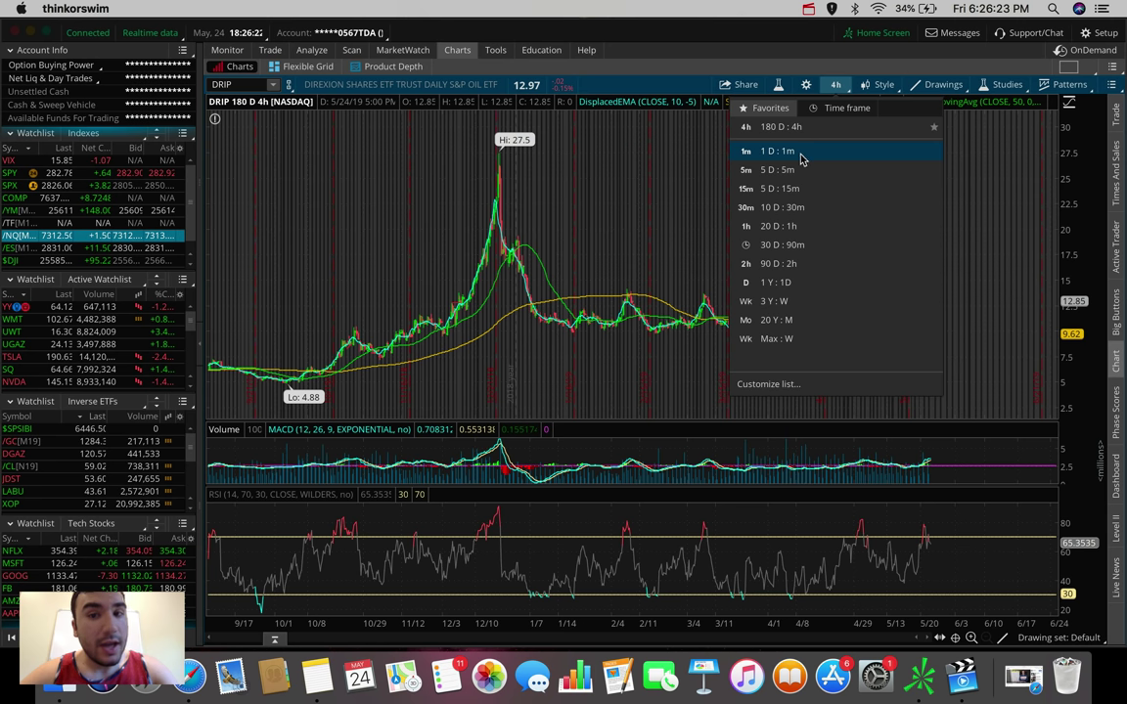
# - Put DRIP on 1 D : 1m bars, then chart XOP from the Inverse ETFs watchlist
pyautogui.click(800, 159)
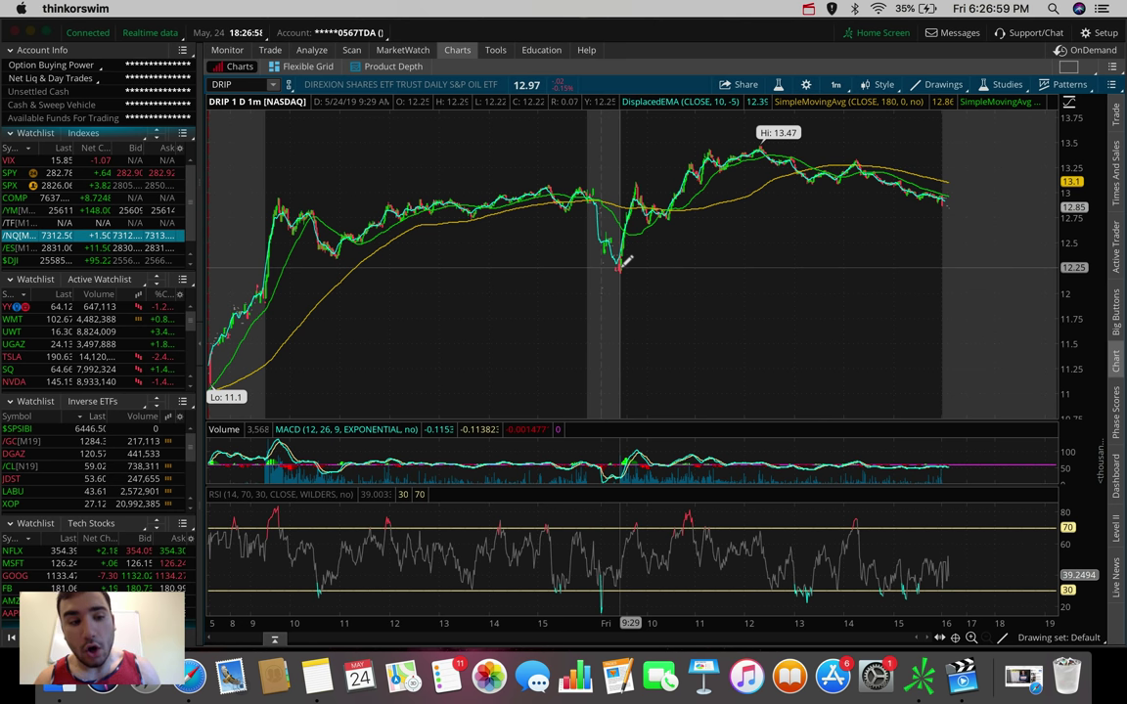
pyautogui.click(29, 504)
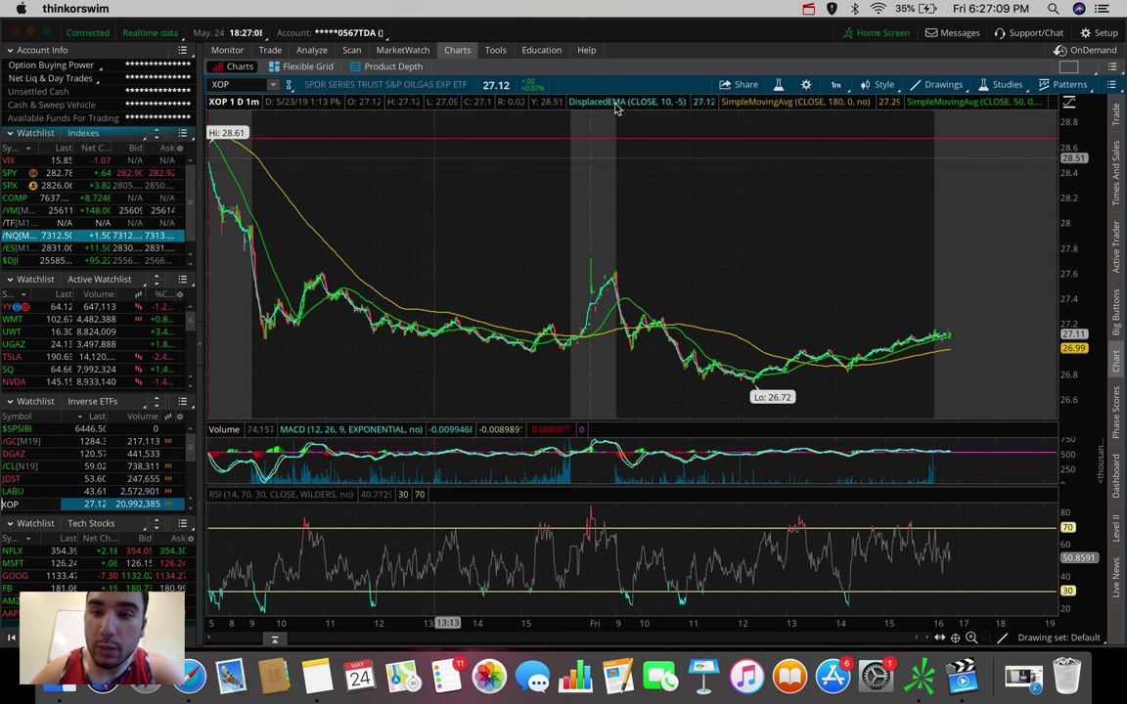
pyautogui.click(835, 84)
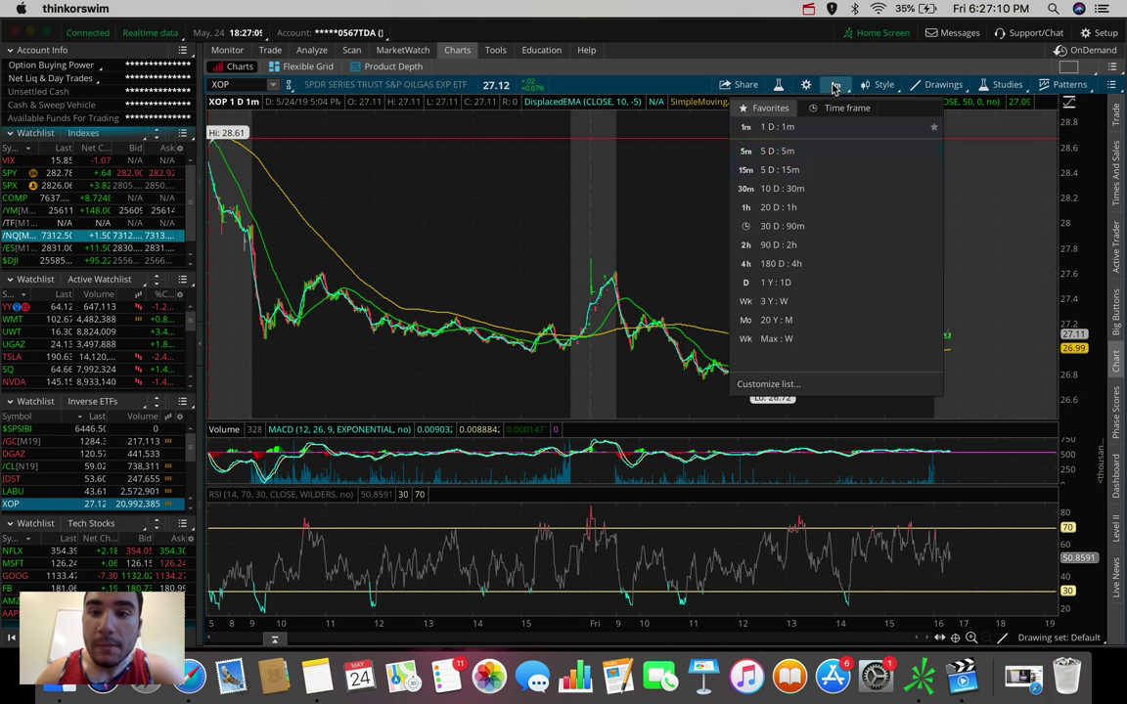
# - Set XOP's chart time frame to 5 D : 5m
pyautogui.click(808, 154)
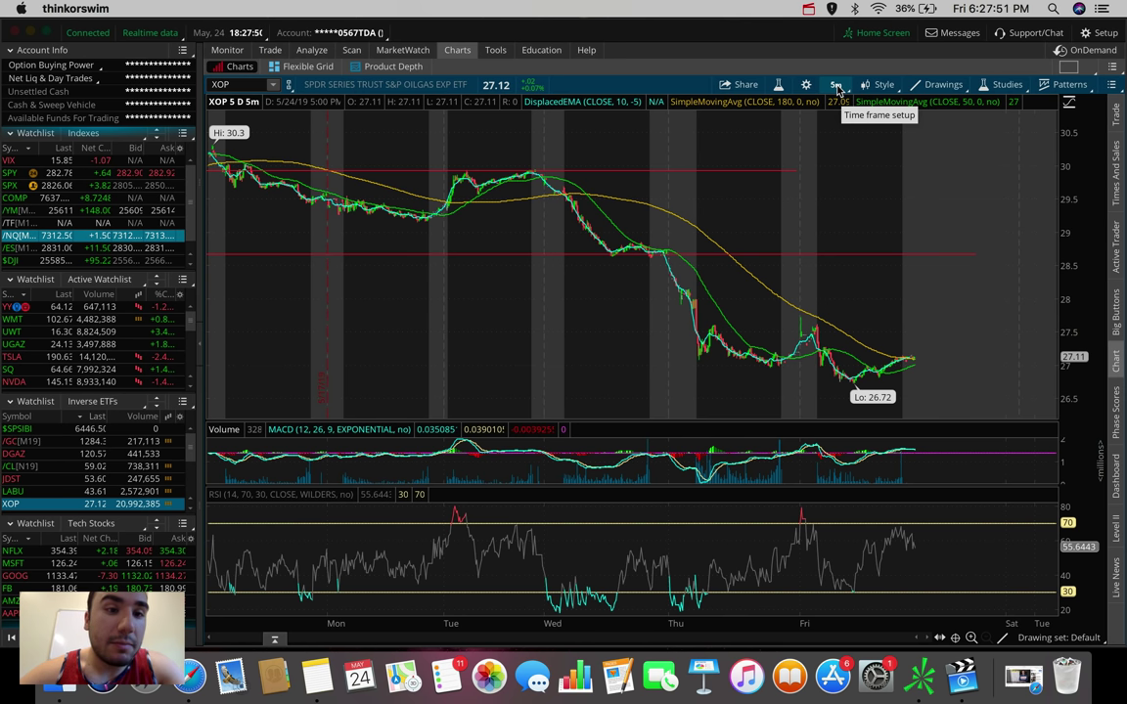
# - Load DRIP in place of XOP and measure its move from the 5/22 8:30 bar
pyautogui.click(239, 84)
pyautogui.write('DRIP')
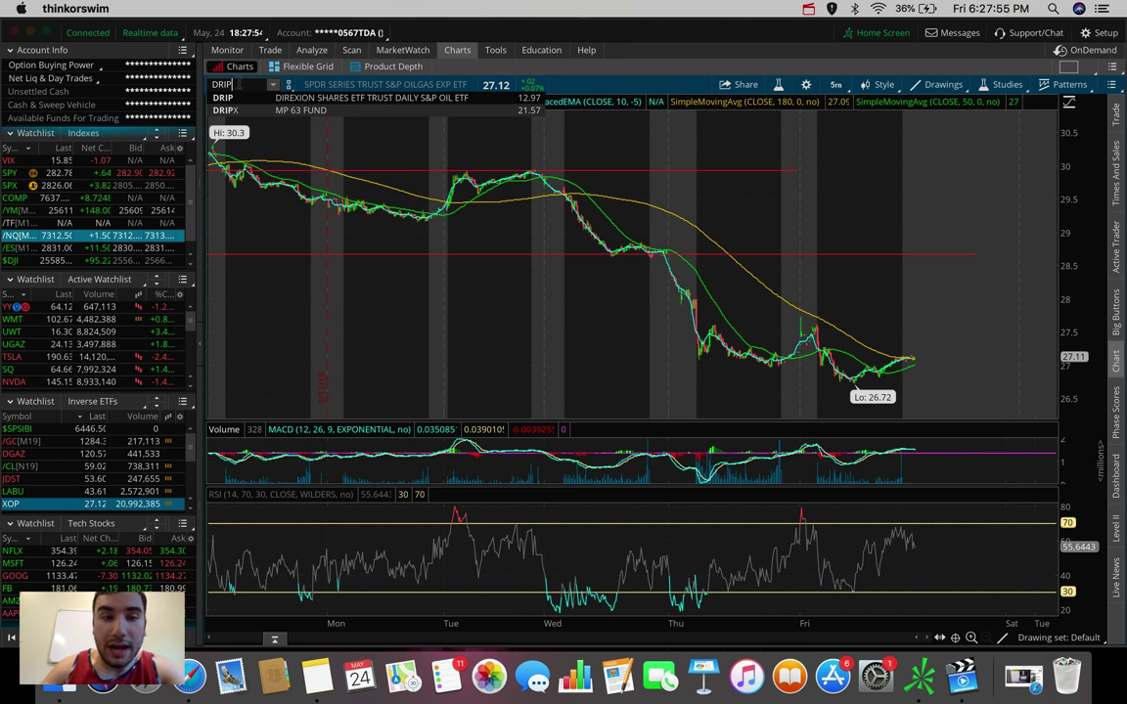
pyautogui.press('Return')
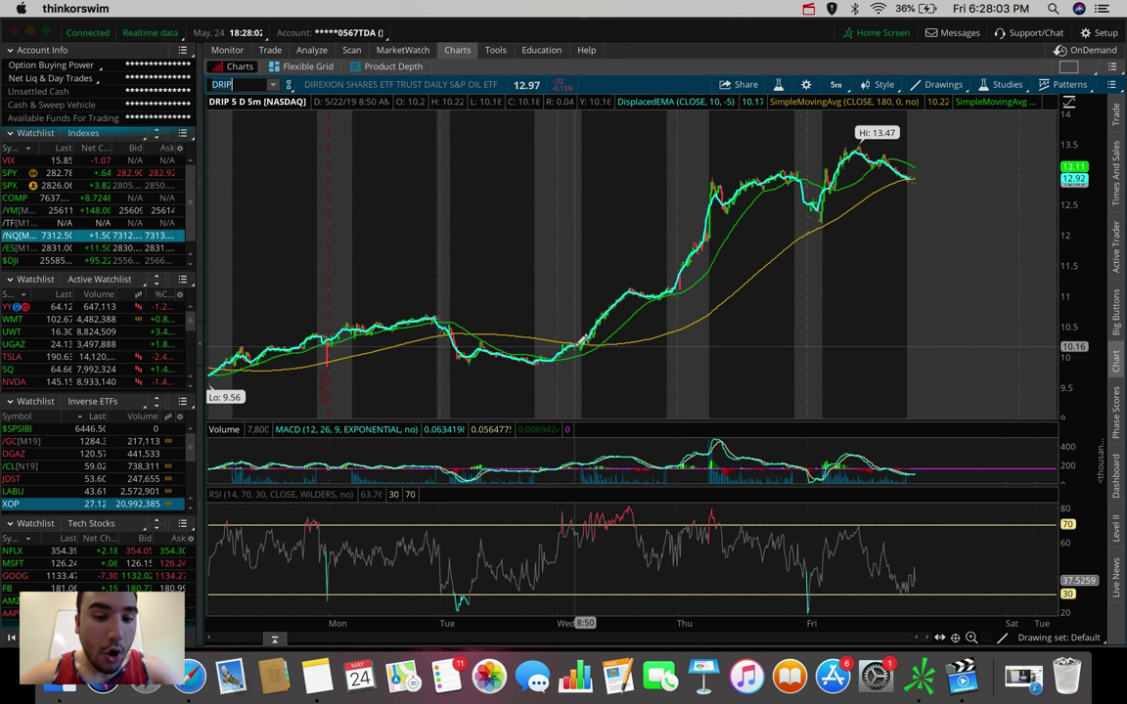
pyautogui.moveTo(583, 339); pyautogui.dragTo(577, 143)
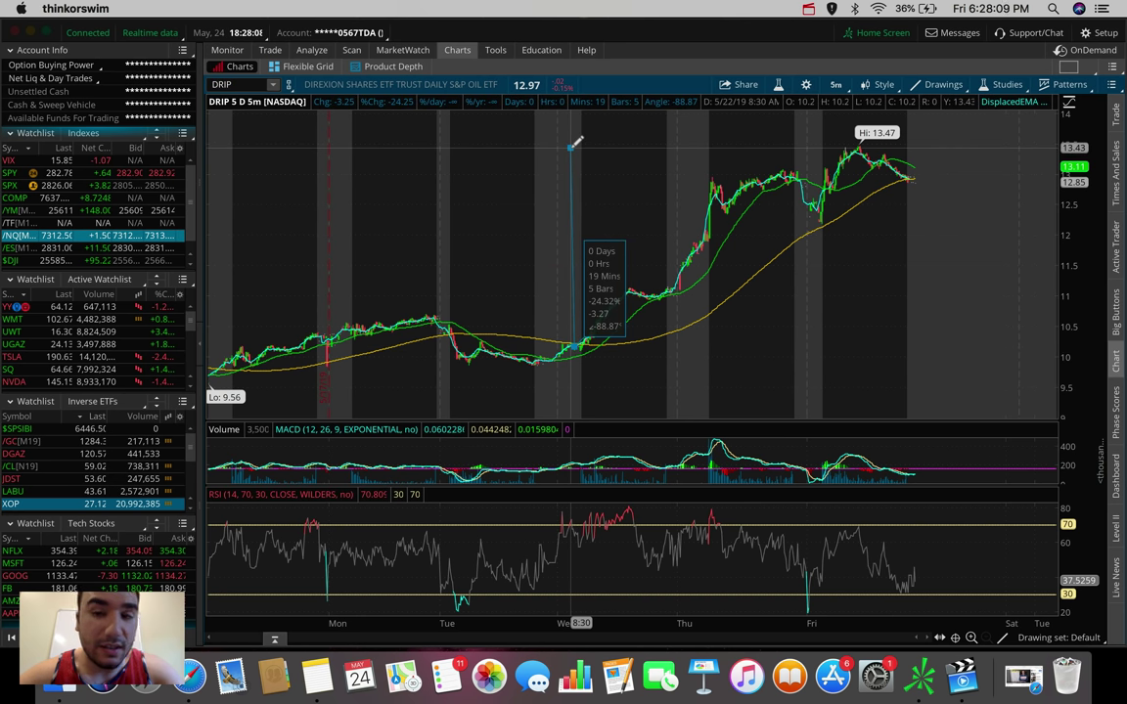
pyautogui.moveTo(577, 143); pyautogui.dragTo(606, 298)
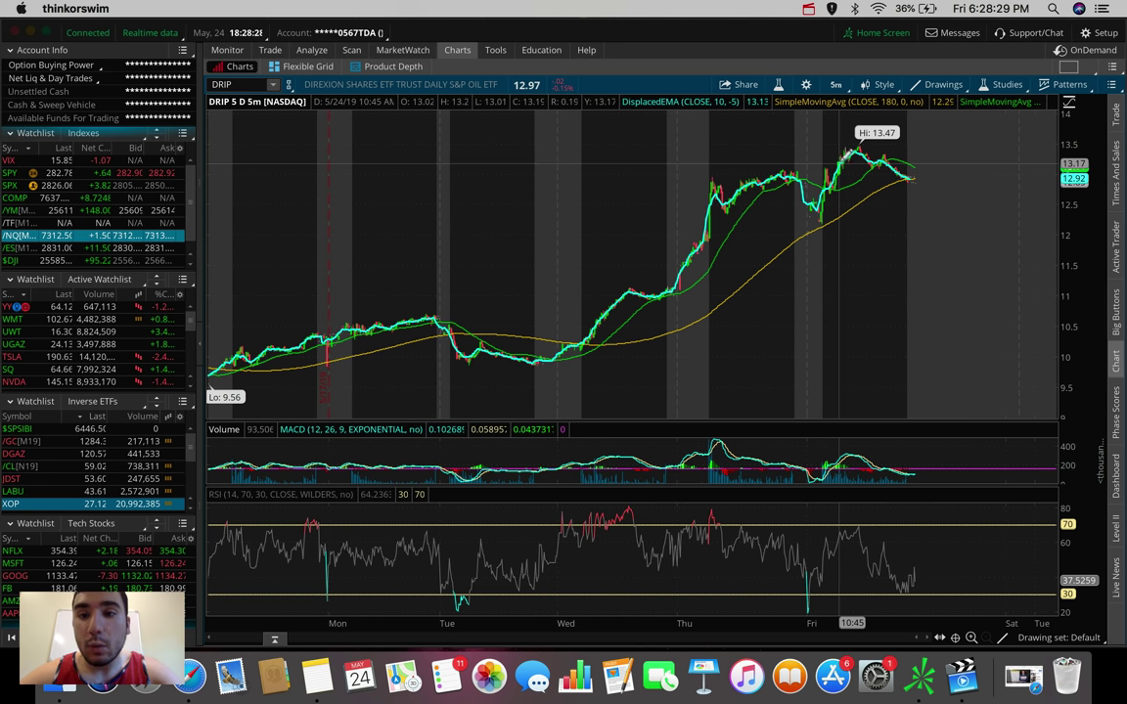
# - Zoom DRIP's chart into Friday's session, then onto the 9:30–10:30 candles
pyautogui.moveTo(810, 294); pyautogui.dragTo(906, 293)
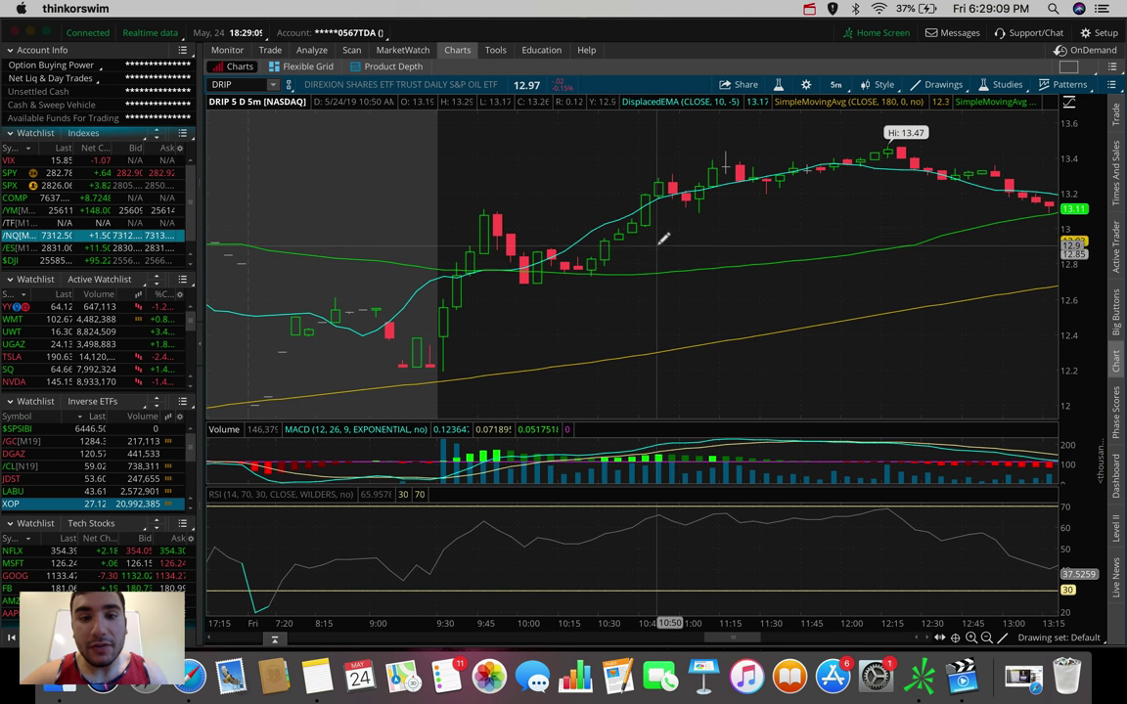
pyautogui.moveTo(653, 239); pyautogui.dragTo(377, 251)
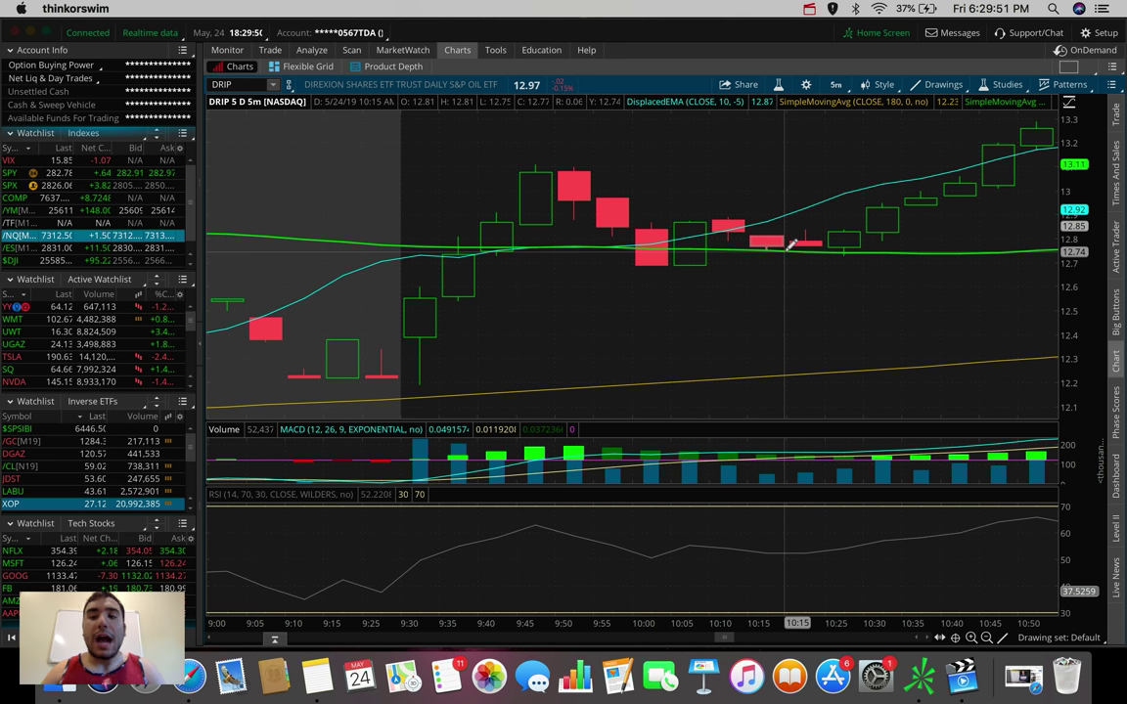
# - Cancel an unfinished measurement on Friday's candles and scroll DRIP back out to five days
pyautogui.moveTo(784, 251)
pyautogui.mouseDown()
pyautogui.moveTo(768, 186)
pyautogui.moveTo(790, 246)
pyautogui.mouseUp()
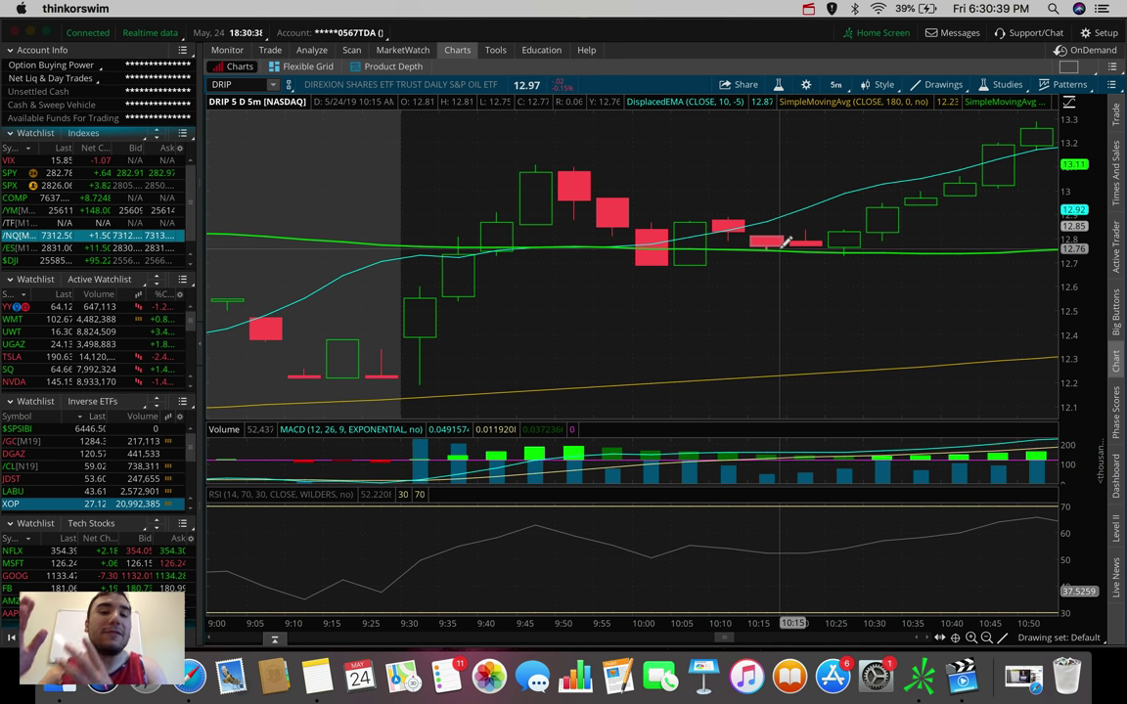
pyautogui.click(783, 245)
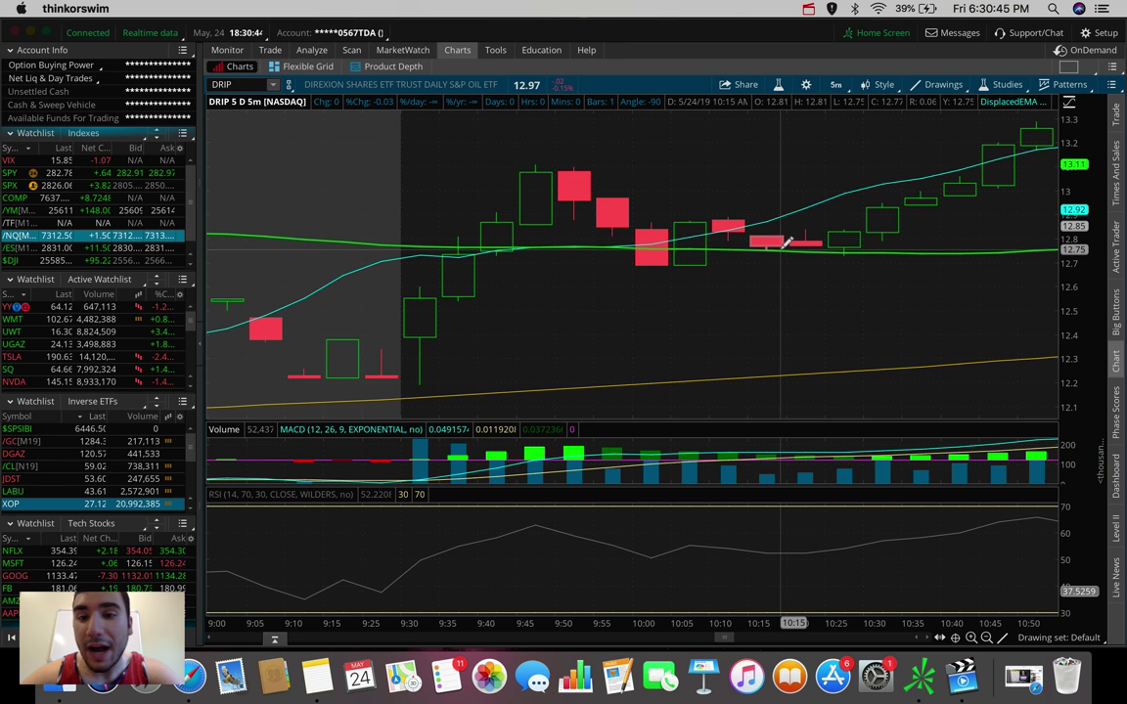
pyautogui.press('Escape')
pyautogui.scroll(-5, 809, 264)
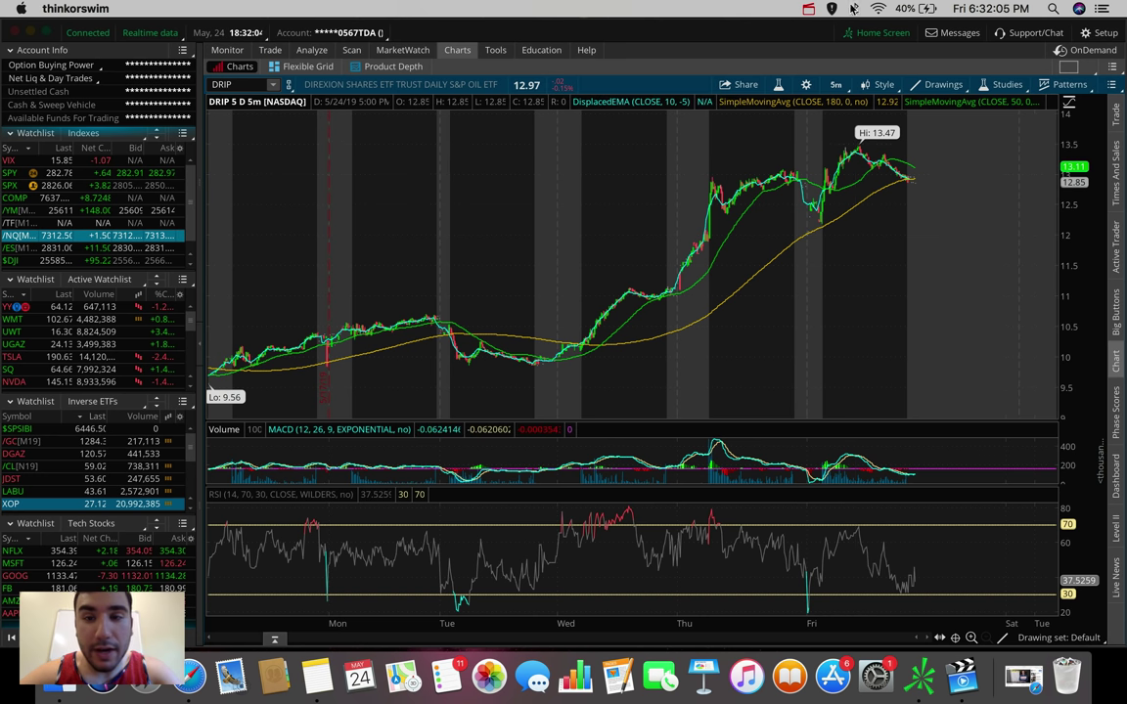
# - Set DRIP's chart time frame to 180 D : 4h
pyautogui.click(835, 86)
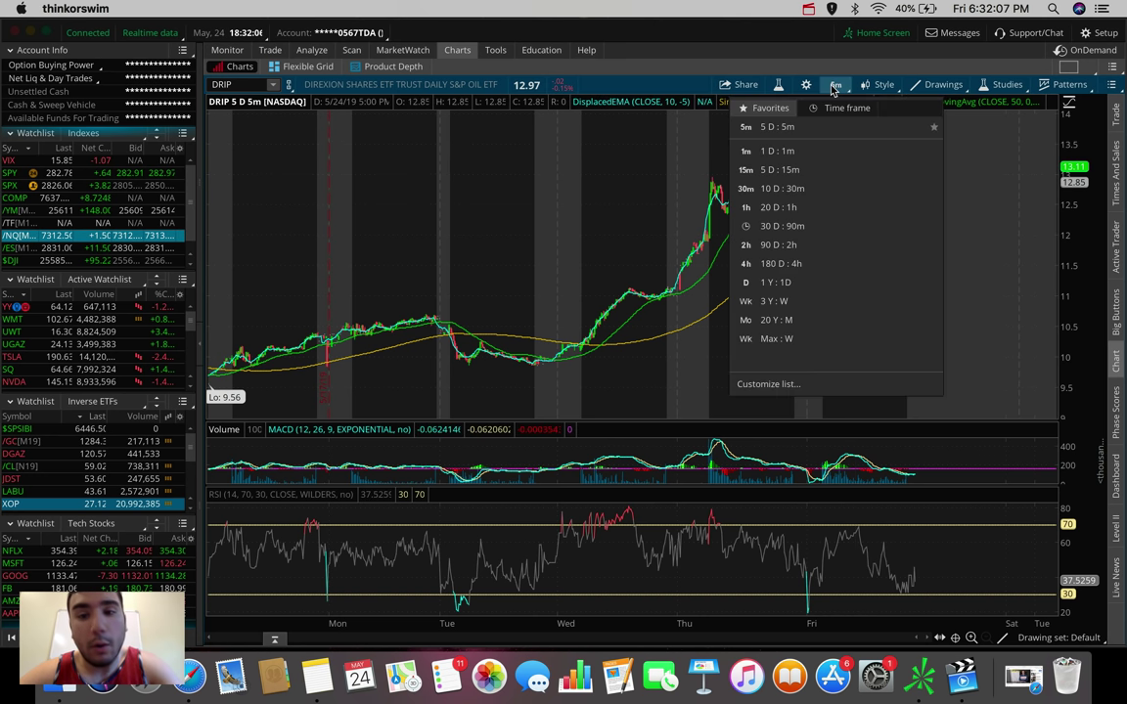
pyautogui.click(781, 263)
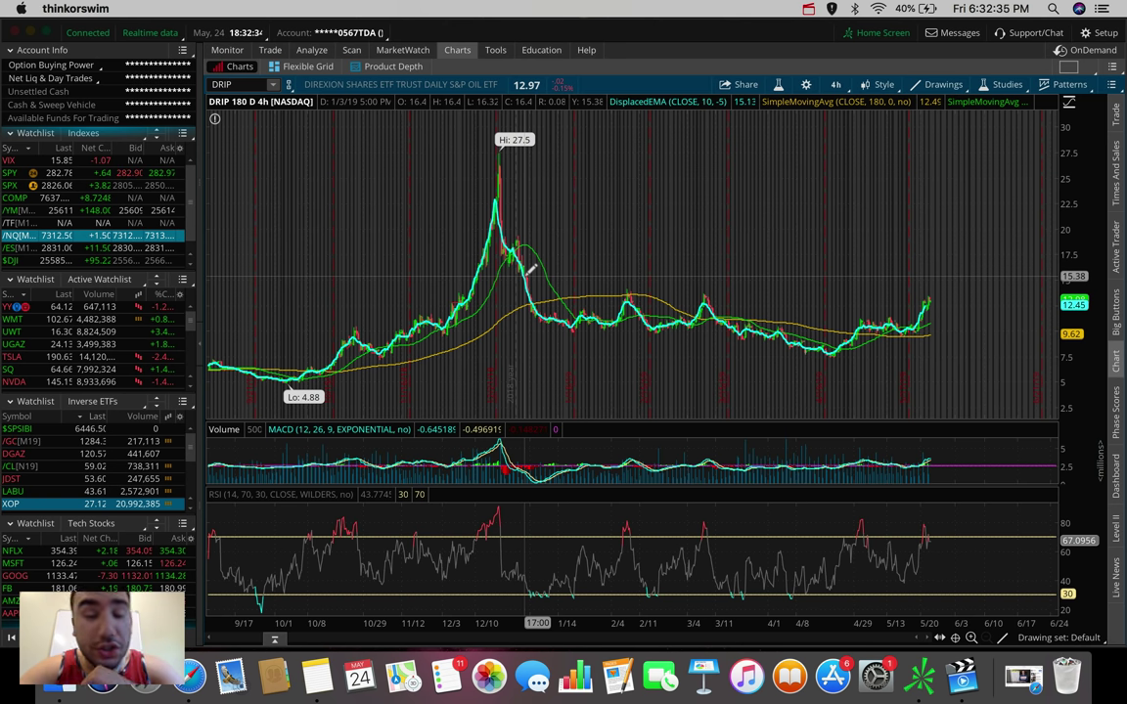
# - Load TQQQ on the 180-day, 4-hour chart
pyautogui.click(217, 84)
pyautogui.write('TQQQ')
pyautogui.press('Return')
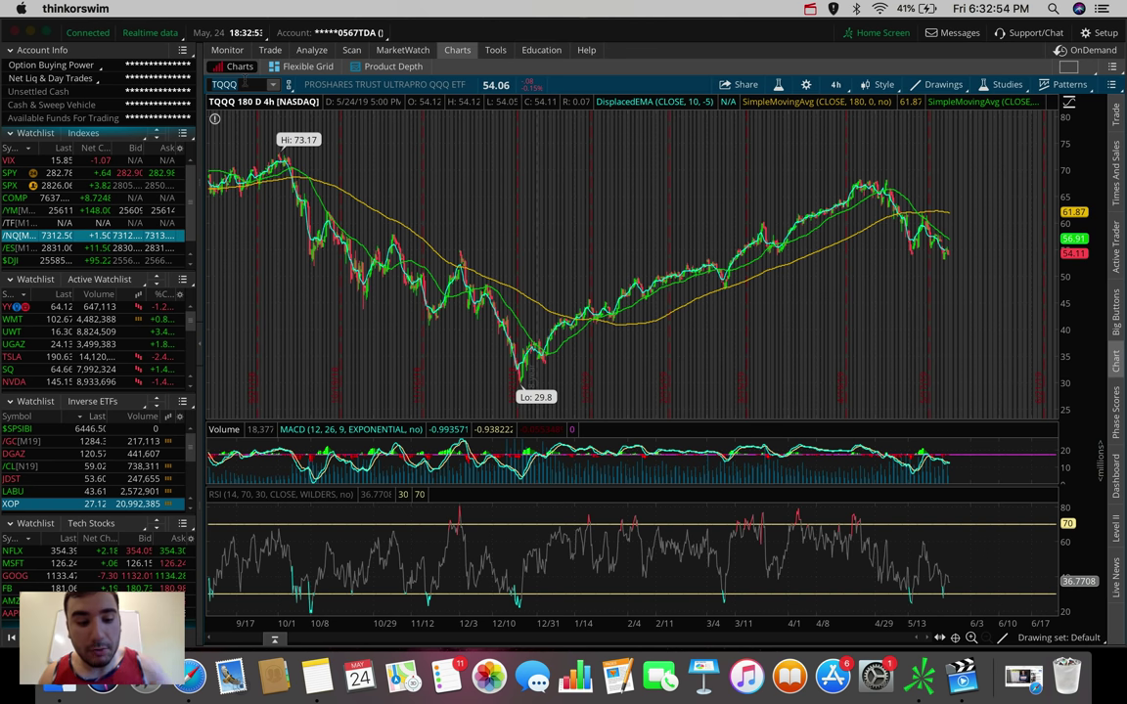
# - Replace TQQQ with SQQQ on the chart
pyautogui.press('BackSpace')
pyautogui.press('BackSpace')
pyautogui.press('BackSpace')
pyautogui.press('BackSpace')
pyautogui.write('SQQQ')
pyautogui.press('Return')
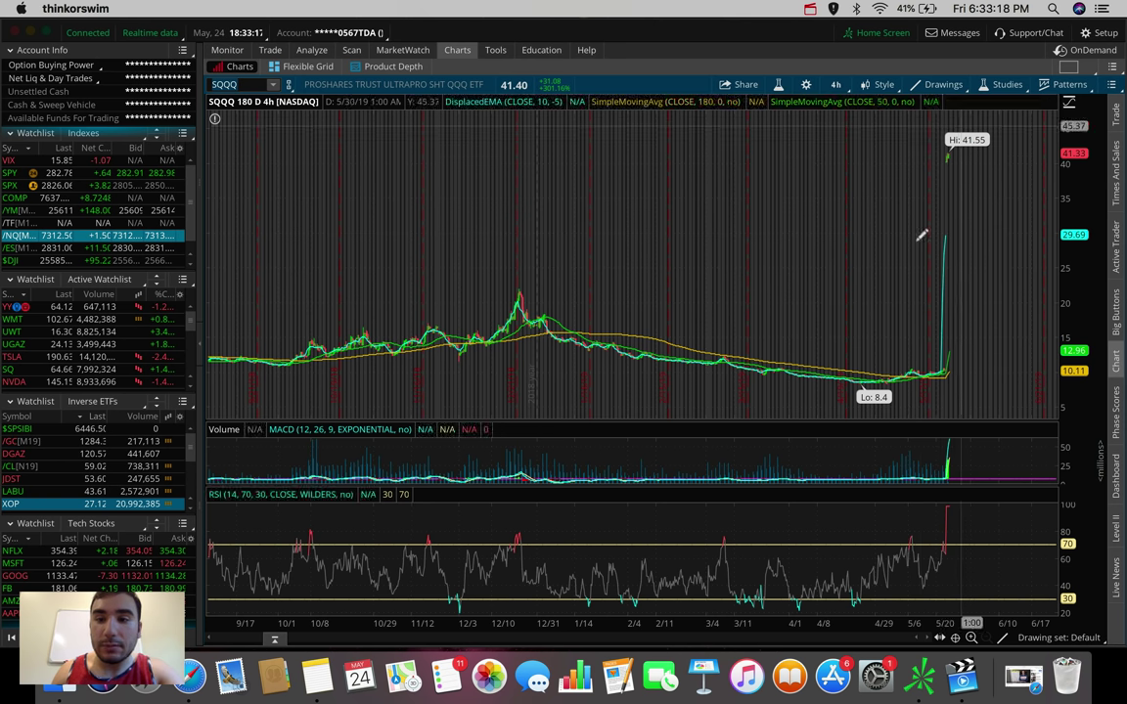
# - Pick 3 Y : W from the Favorites time frames for SQQQ
pyautogui.click(835, 84)
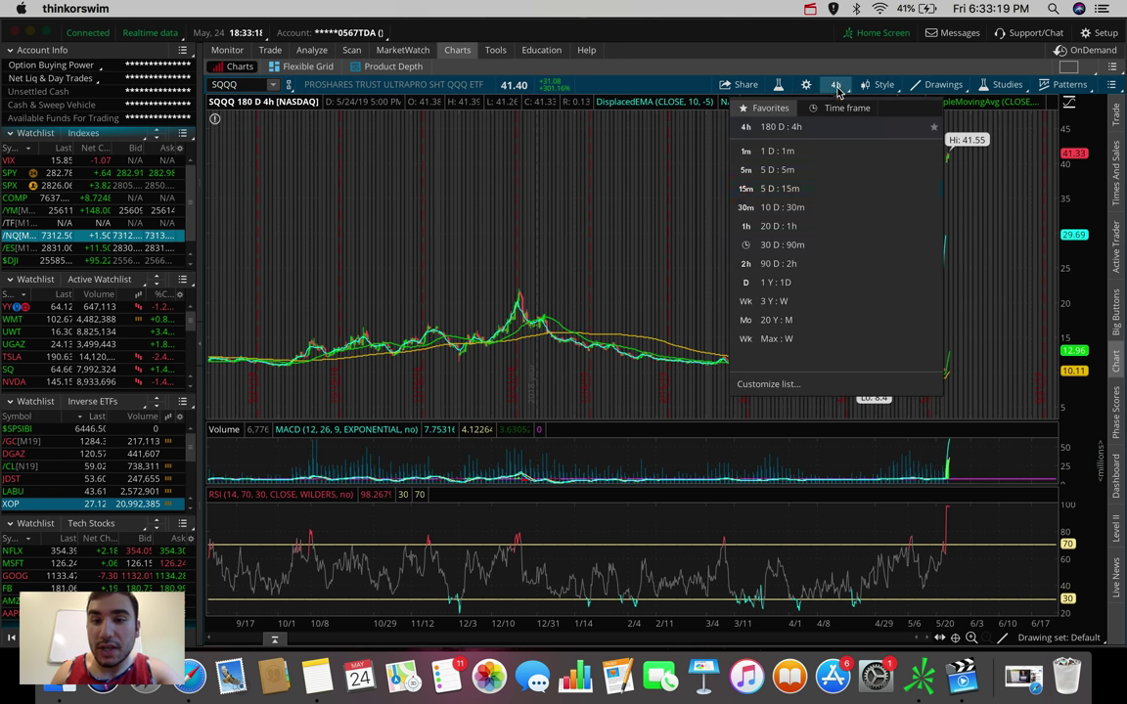
pyautogui.click(831, 302)
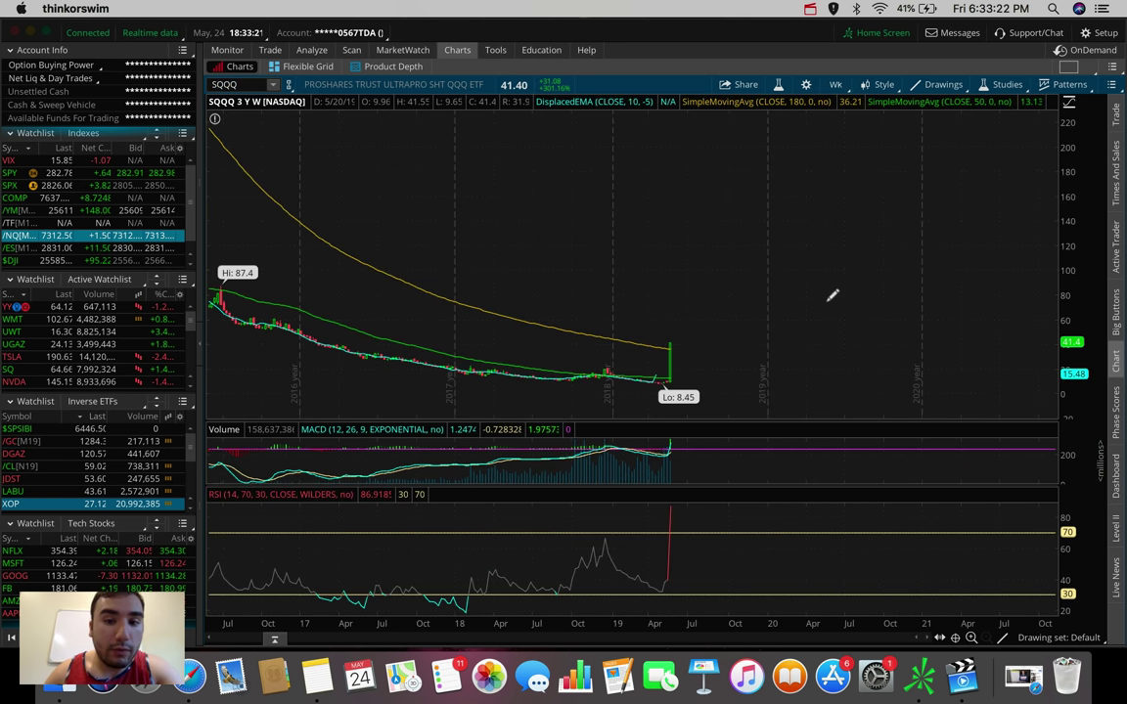